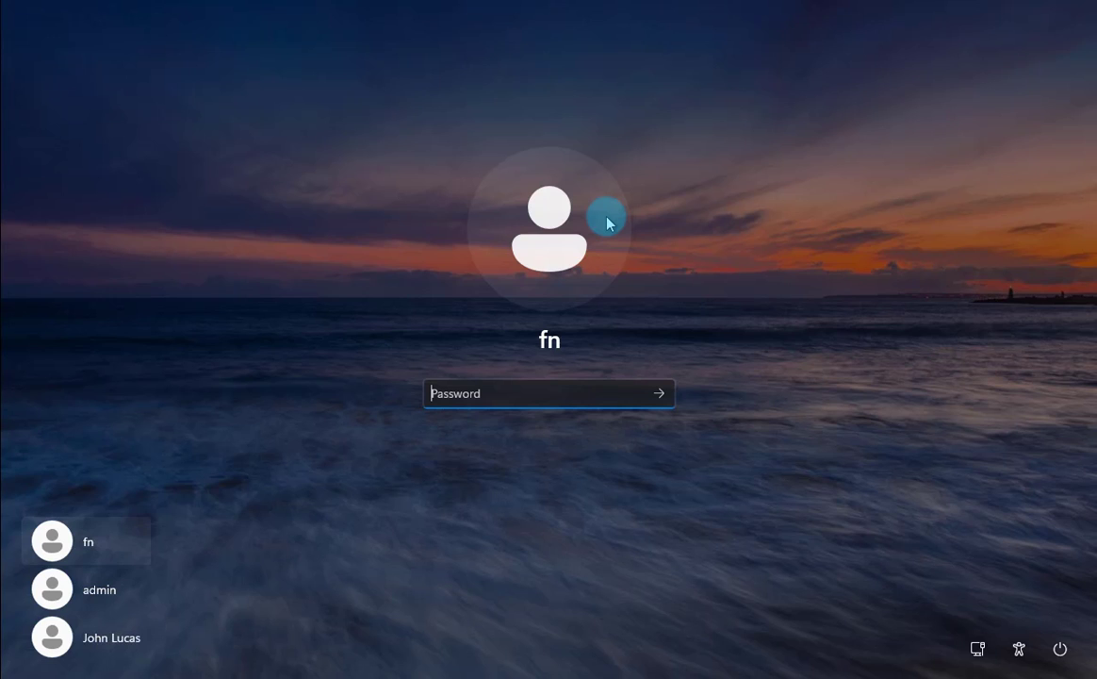
Enter the account password on the sign-in screen and sign in to the empty desktop
{"action": "type", "text": "1234"}
{"action": "key", "text": "ctrl+a"}
{"action": "type", "text": "1234"}
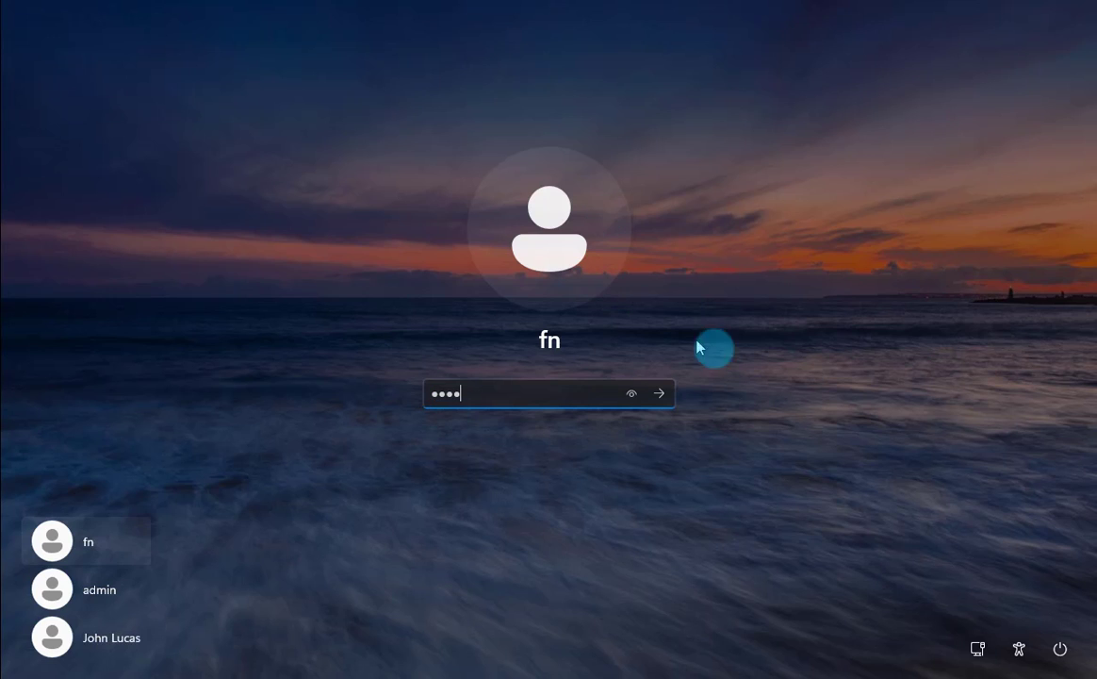
{"action": "left_click", "coordinate": [659, 393]}
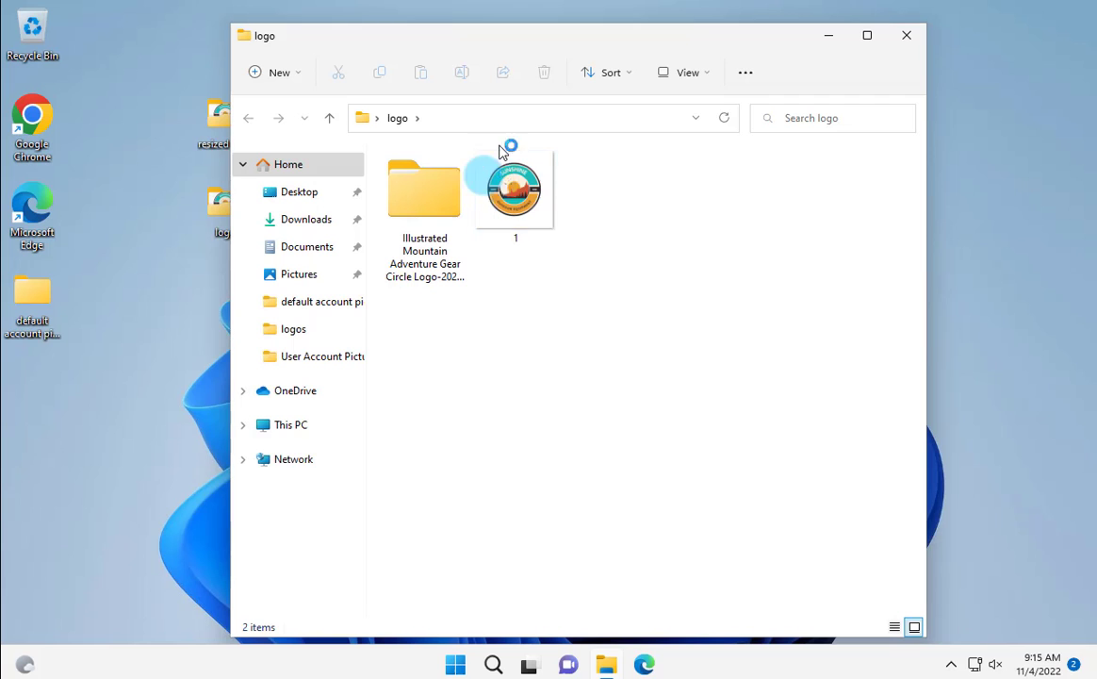
{"action": "double_click", "coordinate": [505, 160]}
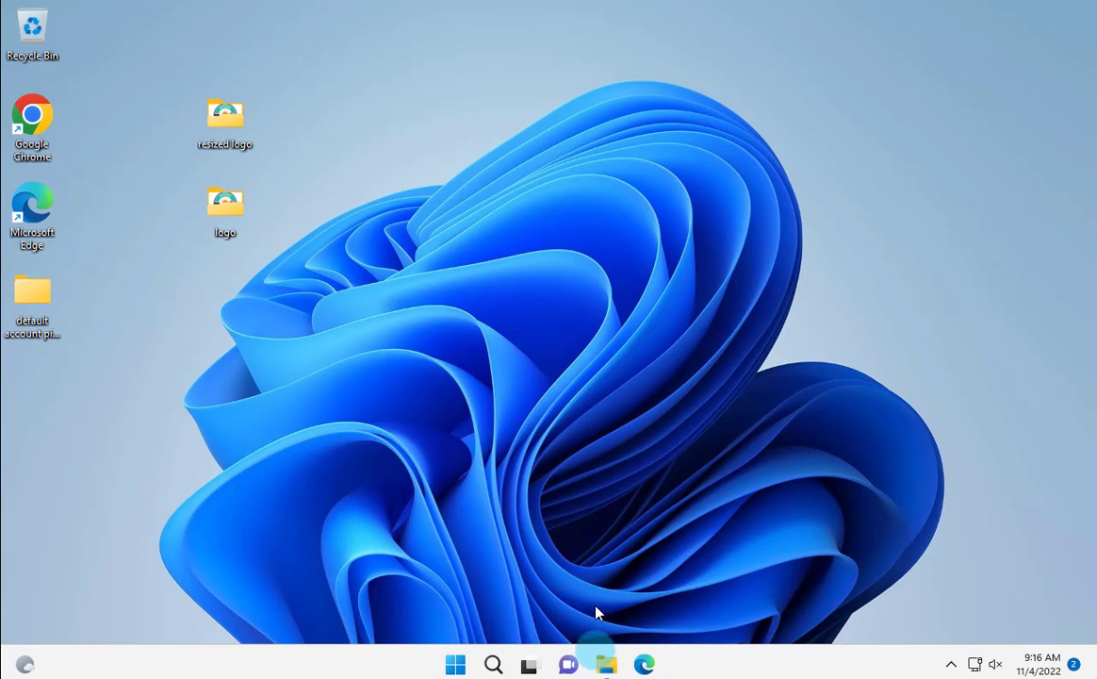
Open Local Disk (C:) under This PC in a maximized File Explorer window
{"action": "left_click", "coordinate": [606, 665]}
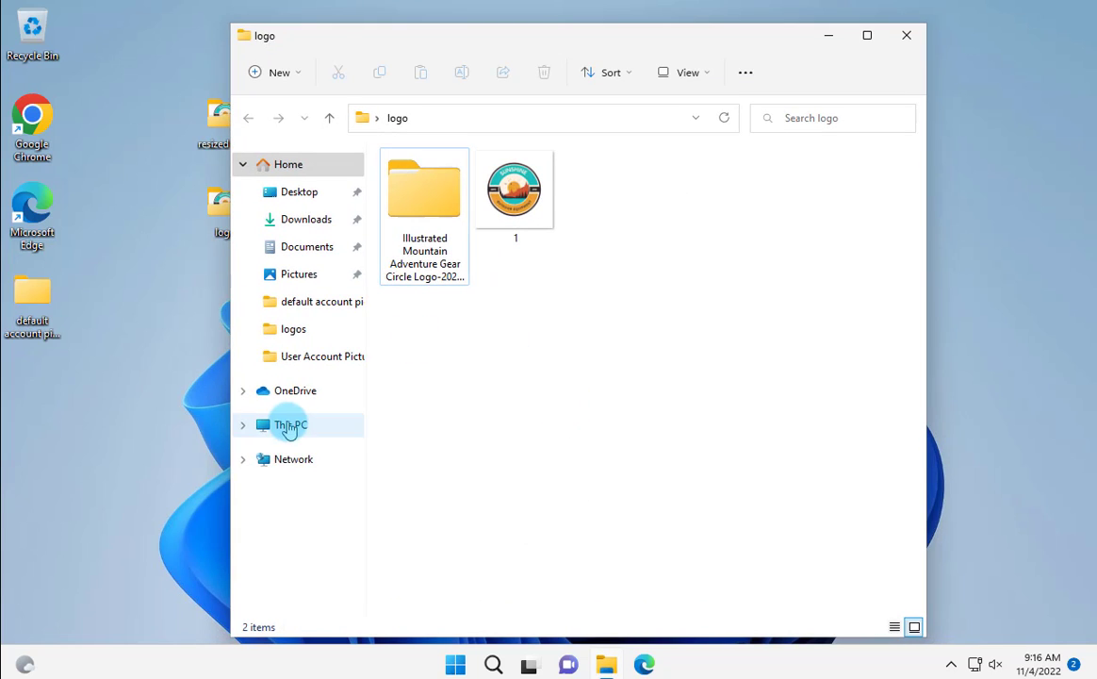
{"action": "left_click", "coordinate": [308, 429]}
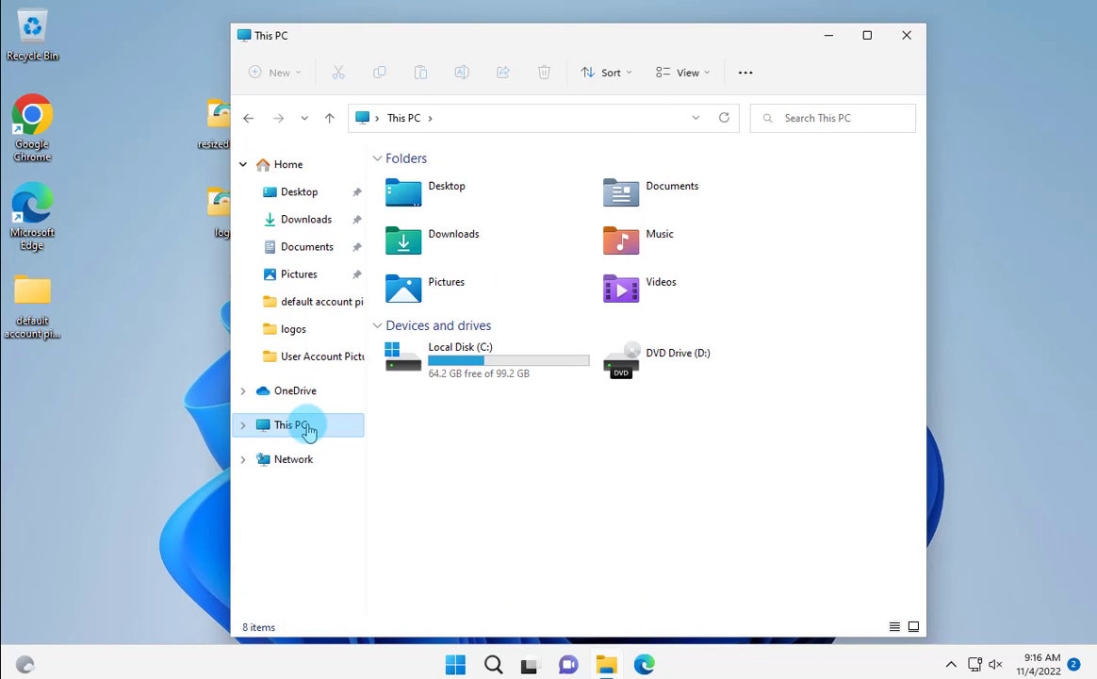
{"action": "double_click", "coordinate": [462, 356]}
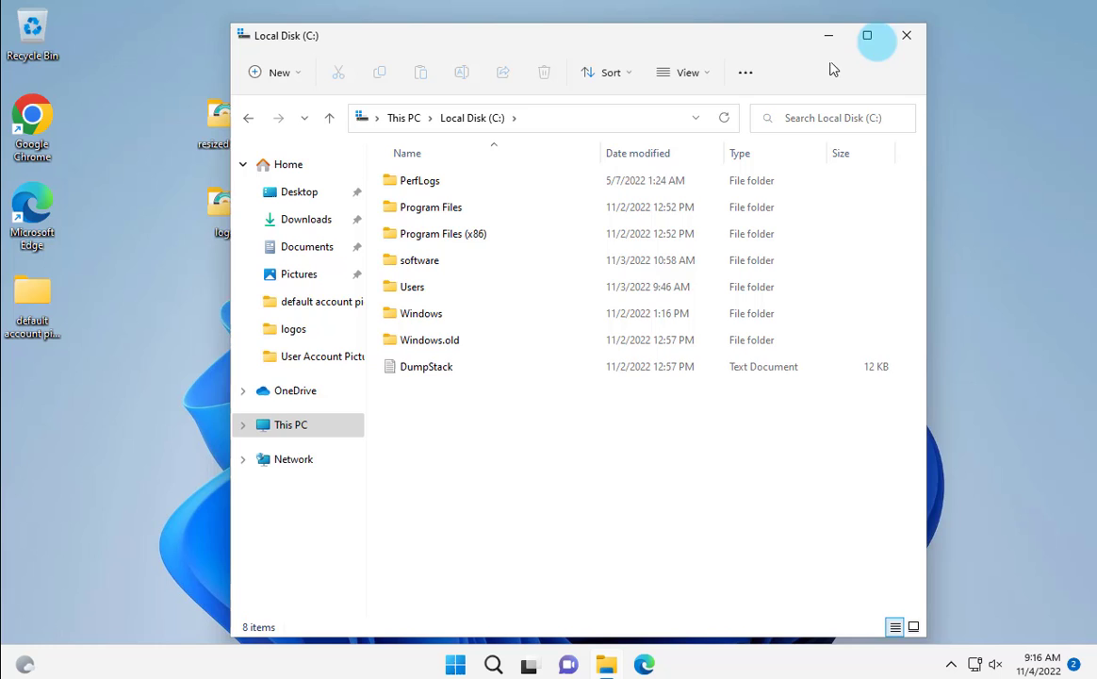
{"action": "left_click", "coordinate": [867, 38]}
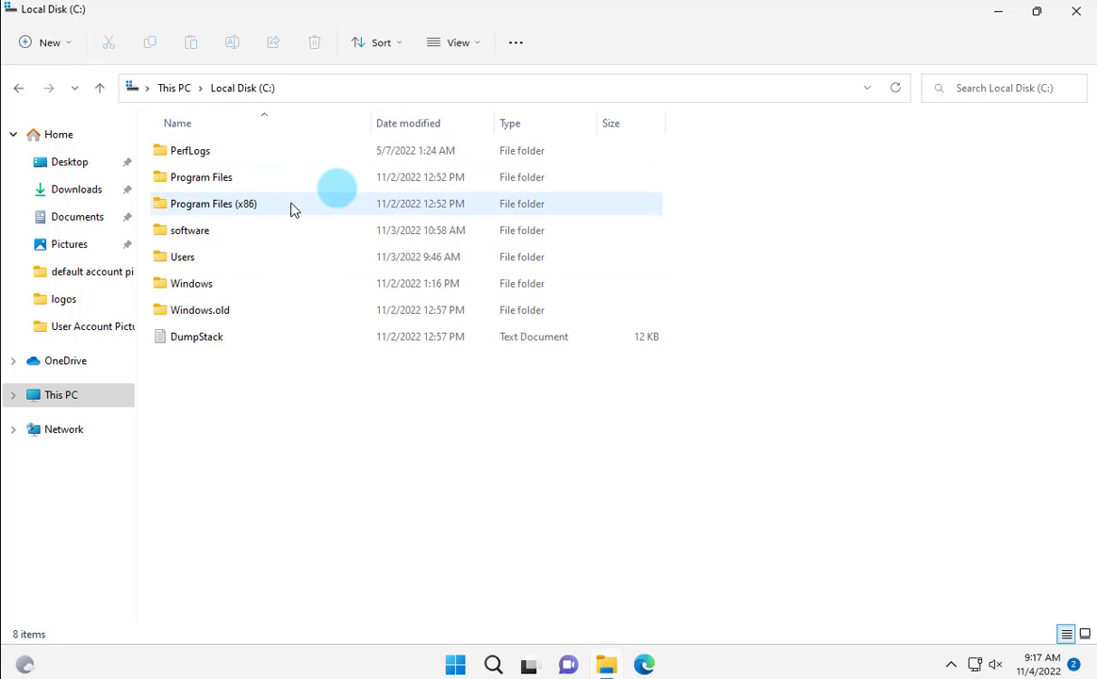
Turn on hidden items so ProgramData and $WinREAgent appear
{"action": "left_click", "coordinate": [479, 44]}
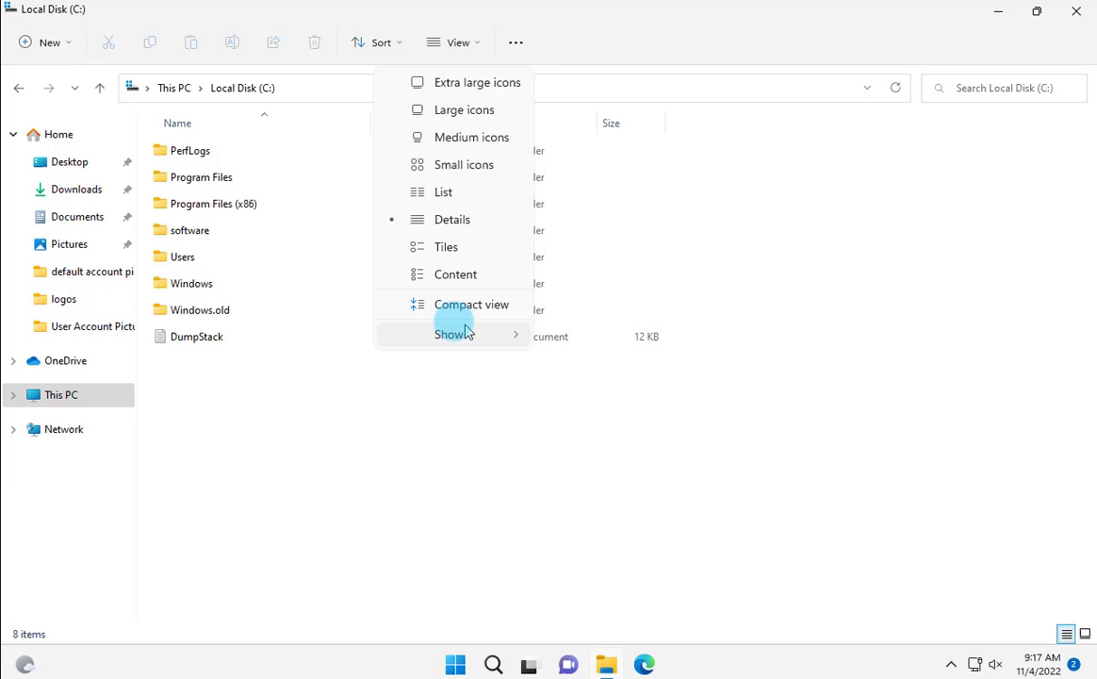
{"action": "mouse_move", "coordinate": [462, 334]}
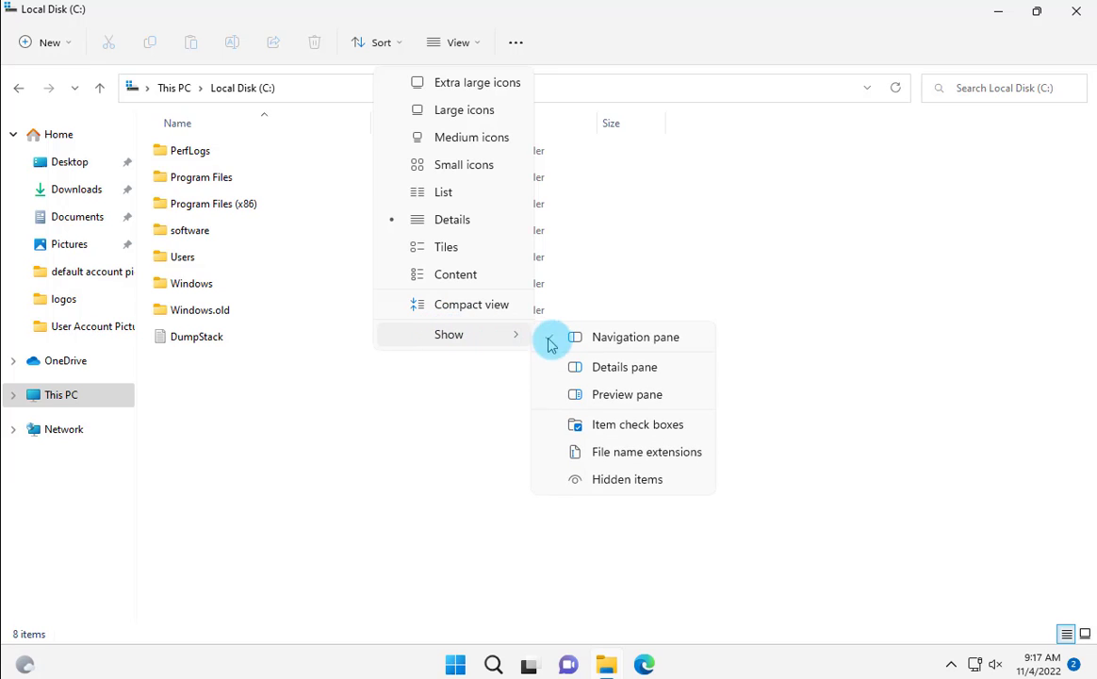
{"action": "left_click", "coordinate": [621, 482]}
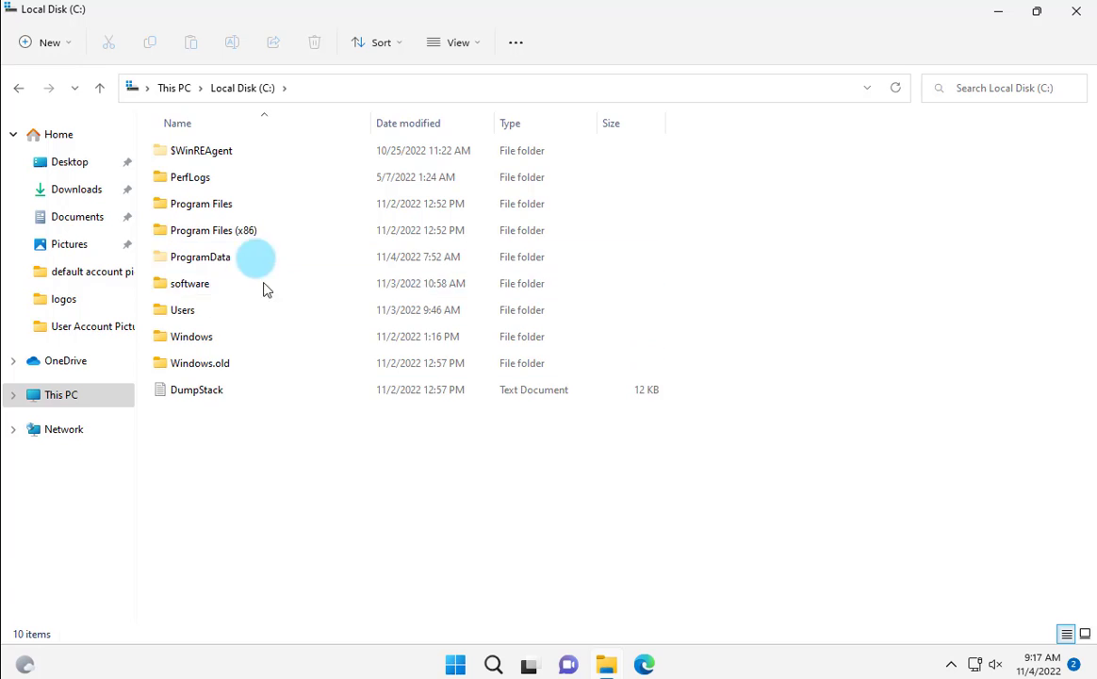
Go to ProgramData > Microsoft > User Account Pictures to list its 10 default picture files
{"action": "double_click", "coordinate": [211, 261]}
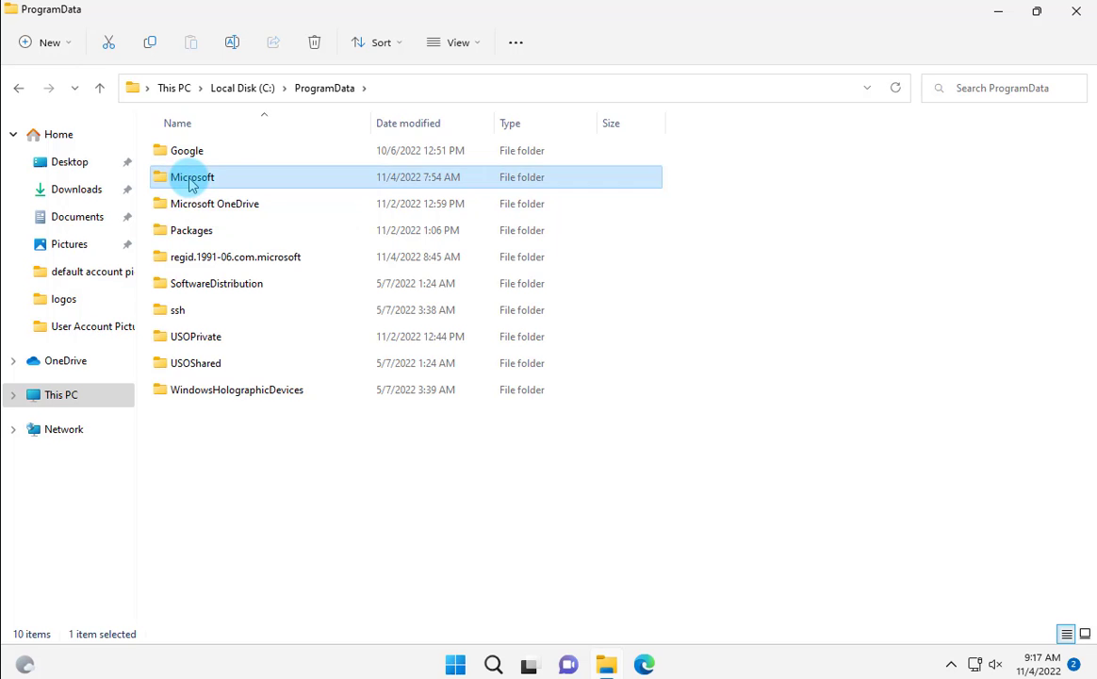
{"action": "double_click", "coordinate": [191, 179]}
{"action": "scroll", "coordinate": [181, 210], "scroll_direction": "down", "scroll_amount": 3}
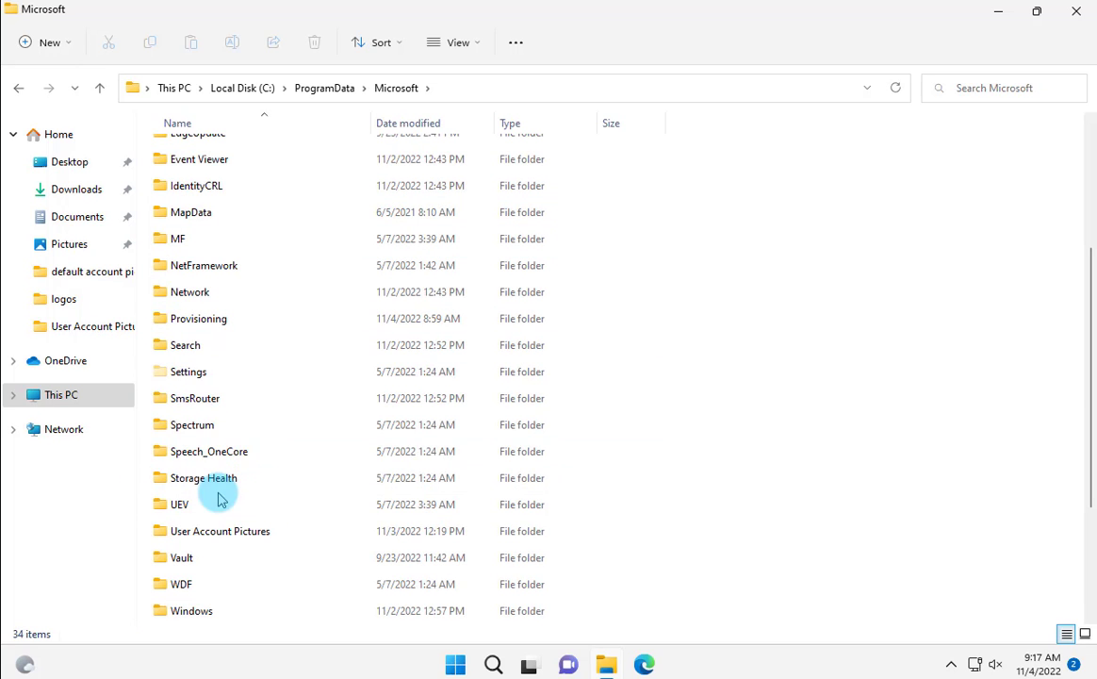
{"action": "left_click", "coordinate": [184, 529]}
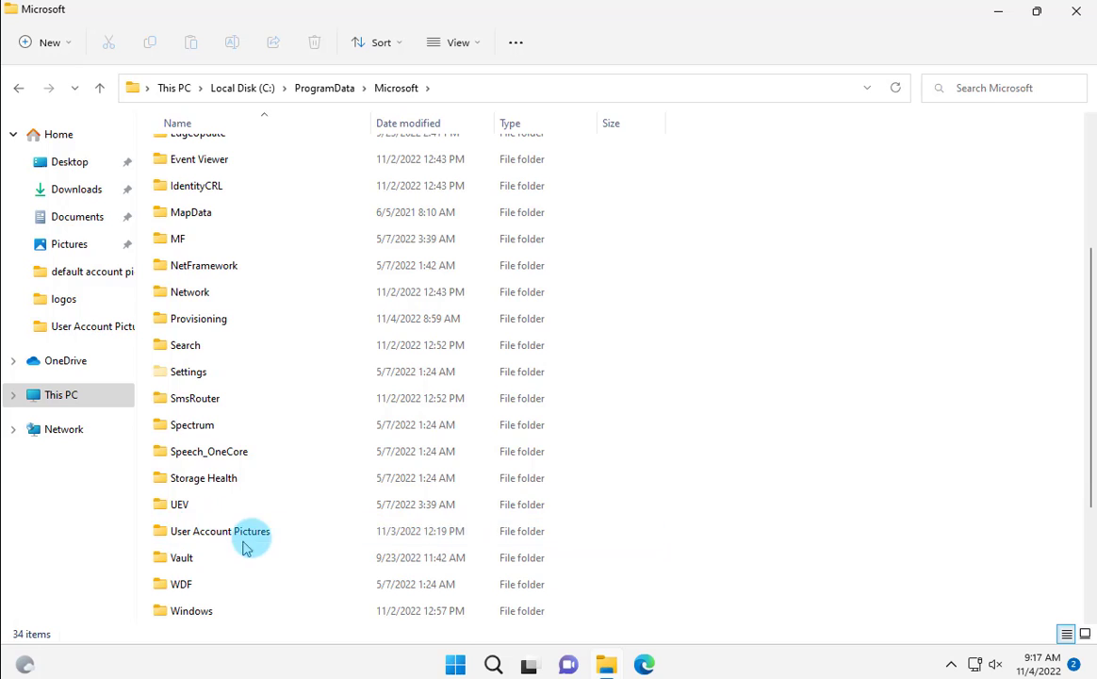
{"action": "left_click", "coordinate": [152, 513]}
{"action": "left_click", "coordinate": [252, 542]}
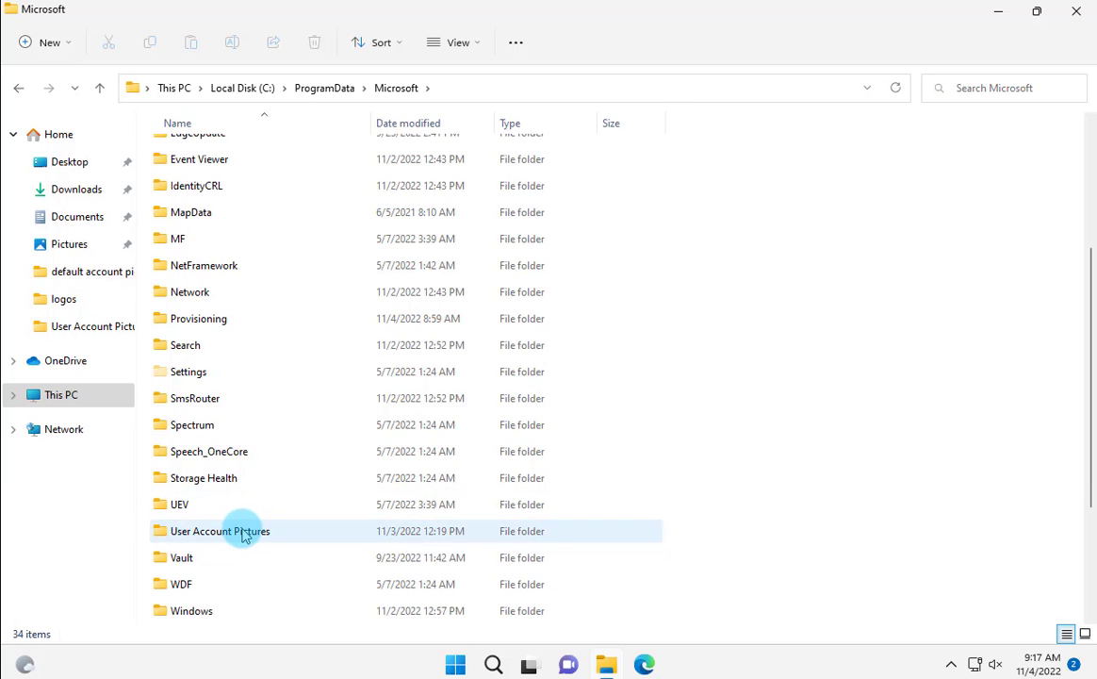
{"action": "double_click", "coordinate": [245, 534]}
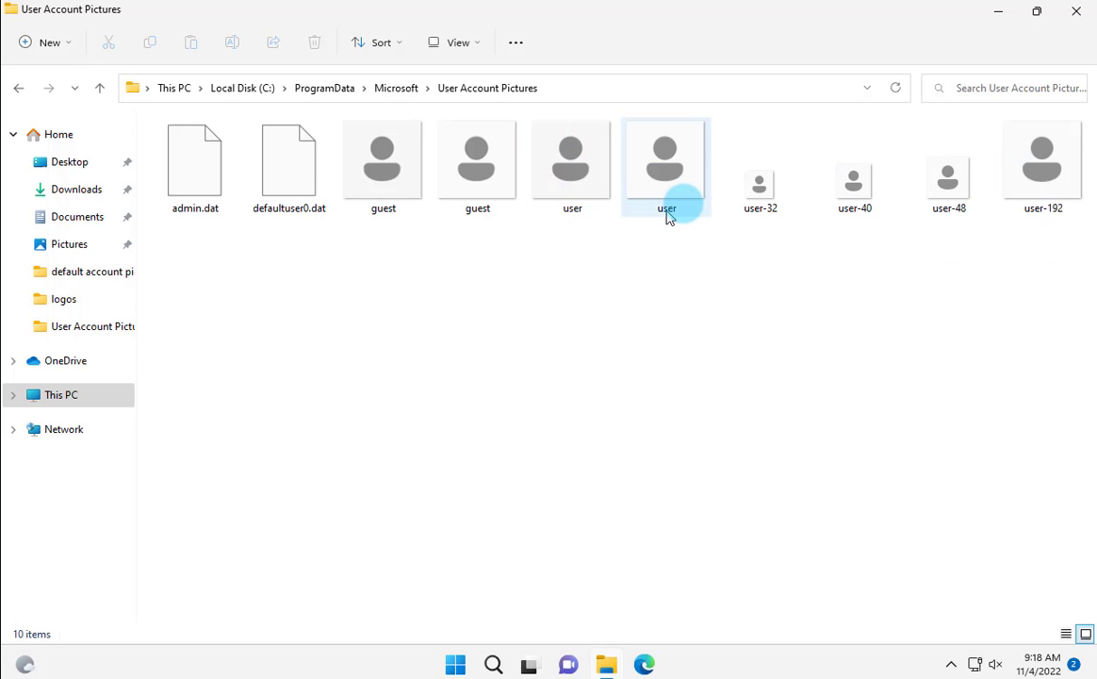
{"action": "mouse_move", "coordinate": [688, 209]}
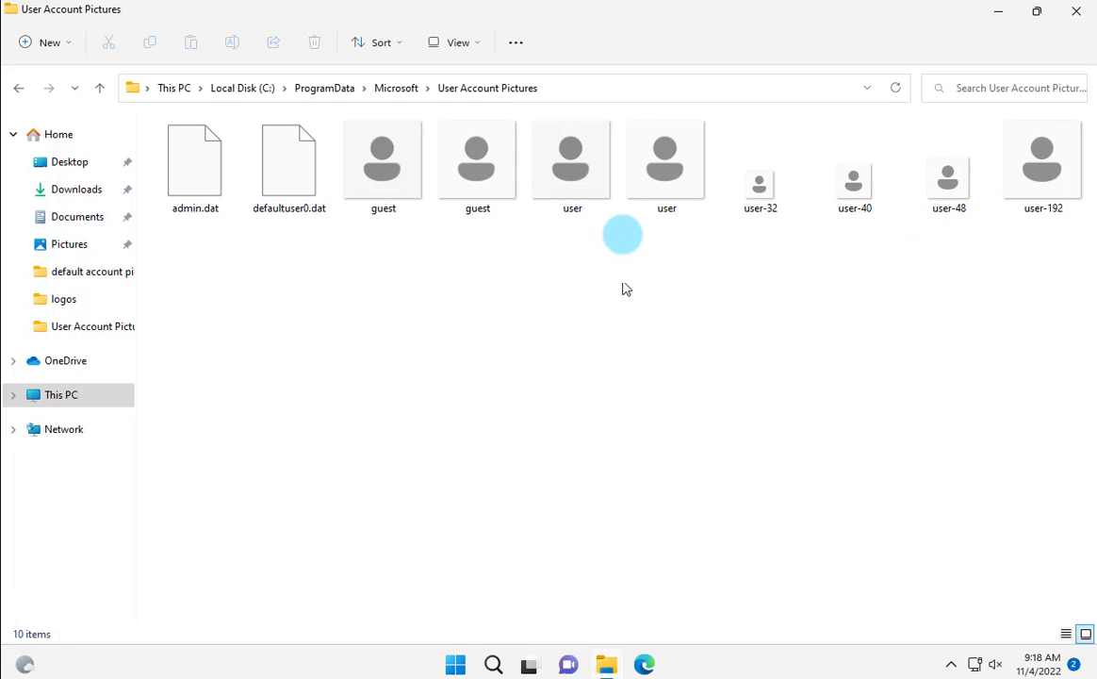
{"action": "mouse_move", "coordinate": [579, 168]}
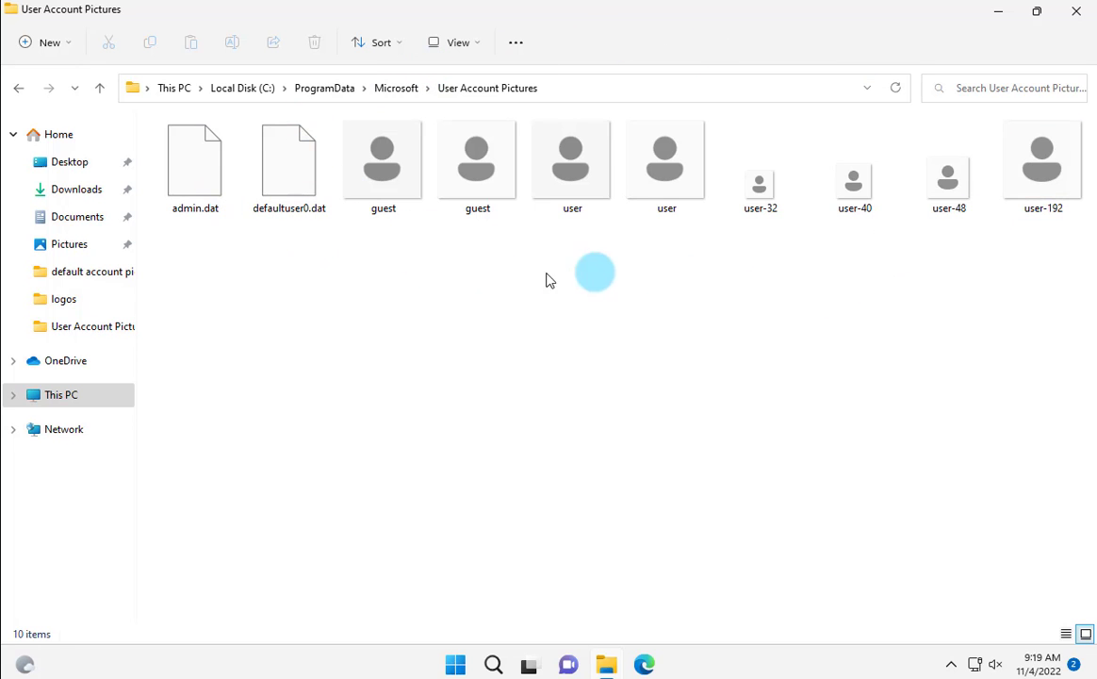
Restore the window and turn on file name extensions, revealing guest.bmp, user.png and user-192.png
{"action": "key", "text": "super+Down"}
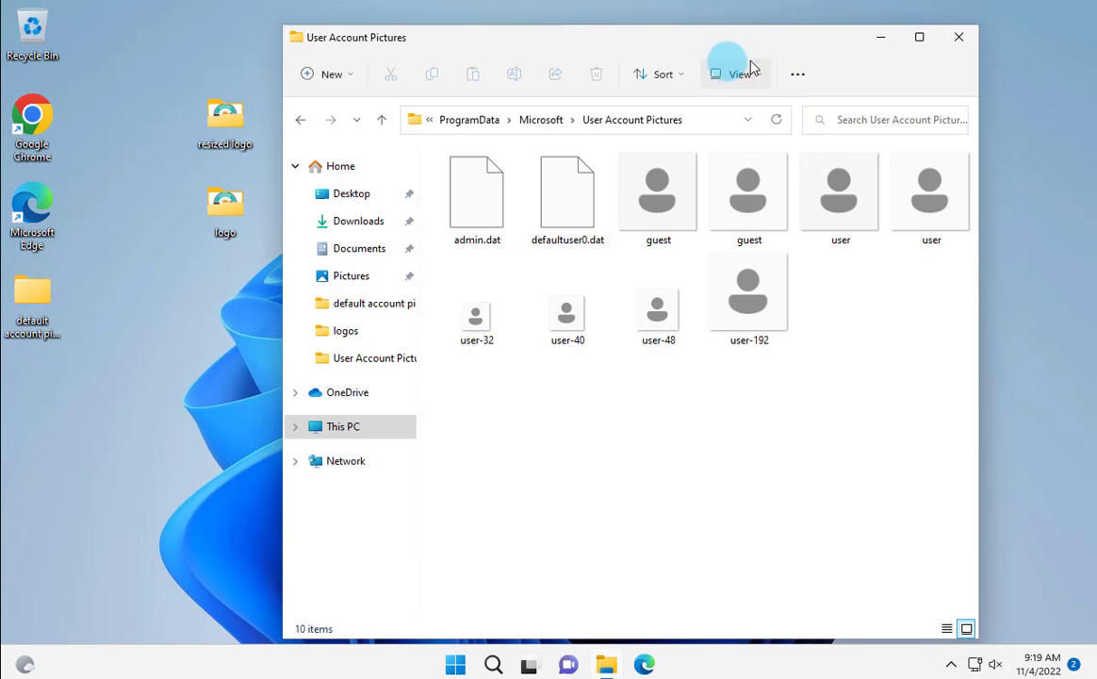
{"action": "left_click", "coordinate": [762, 77]}
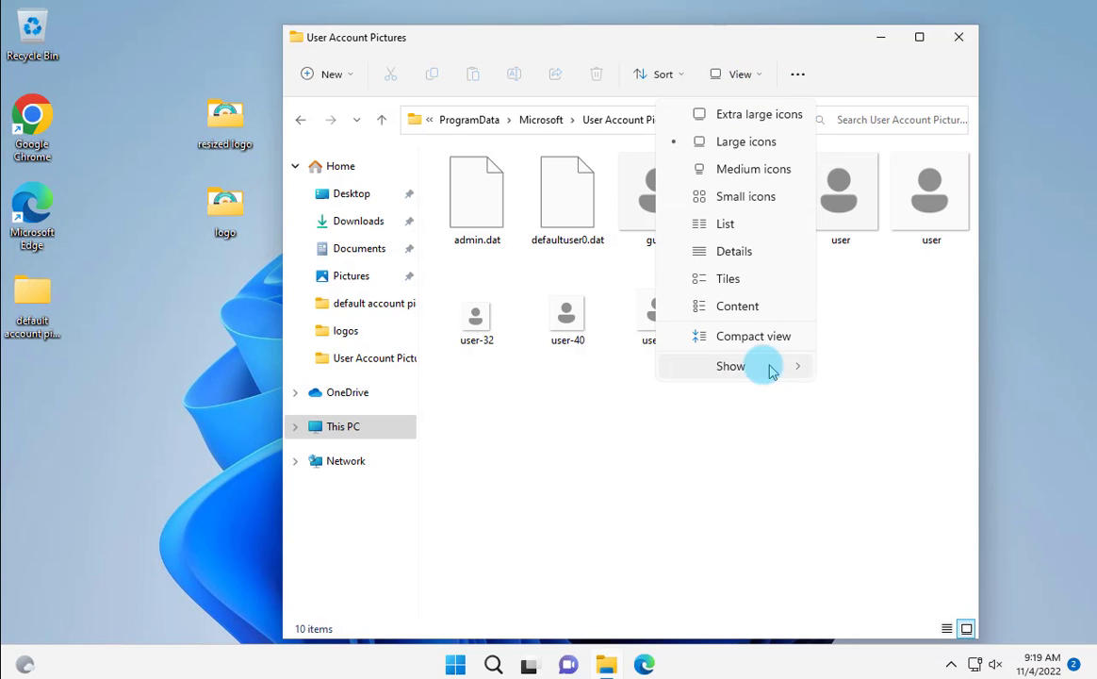
{"action": "mouse_move", "coordinate": [728, 365]}
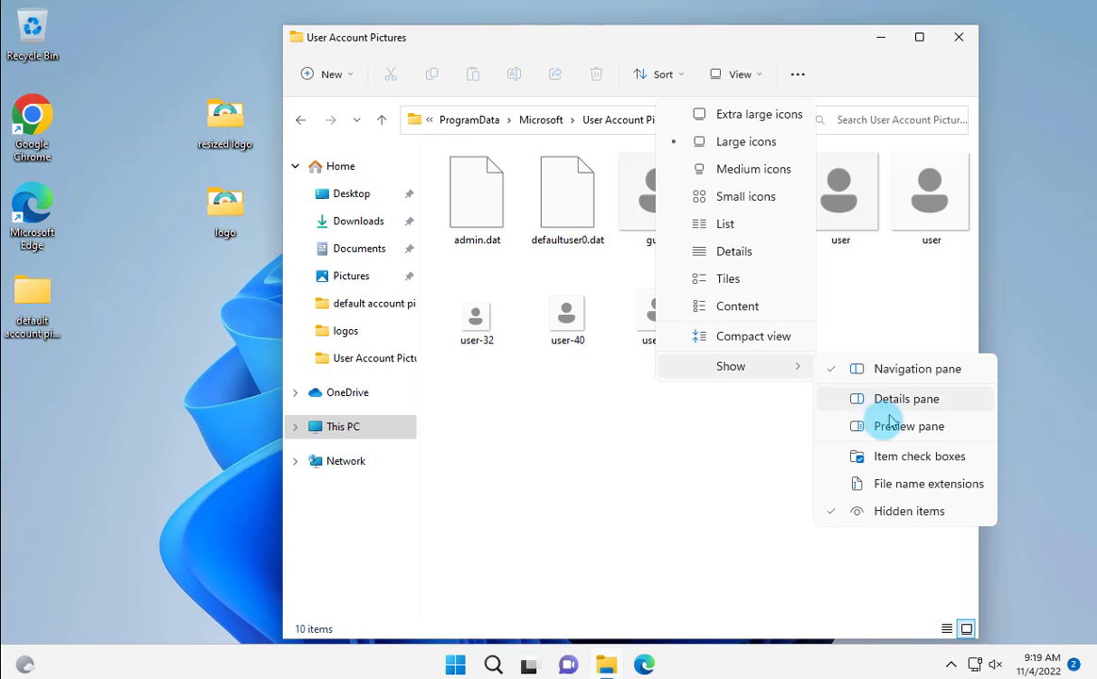
{"action": "left_click", "coordinate": [936, 488]}
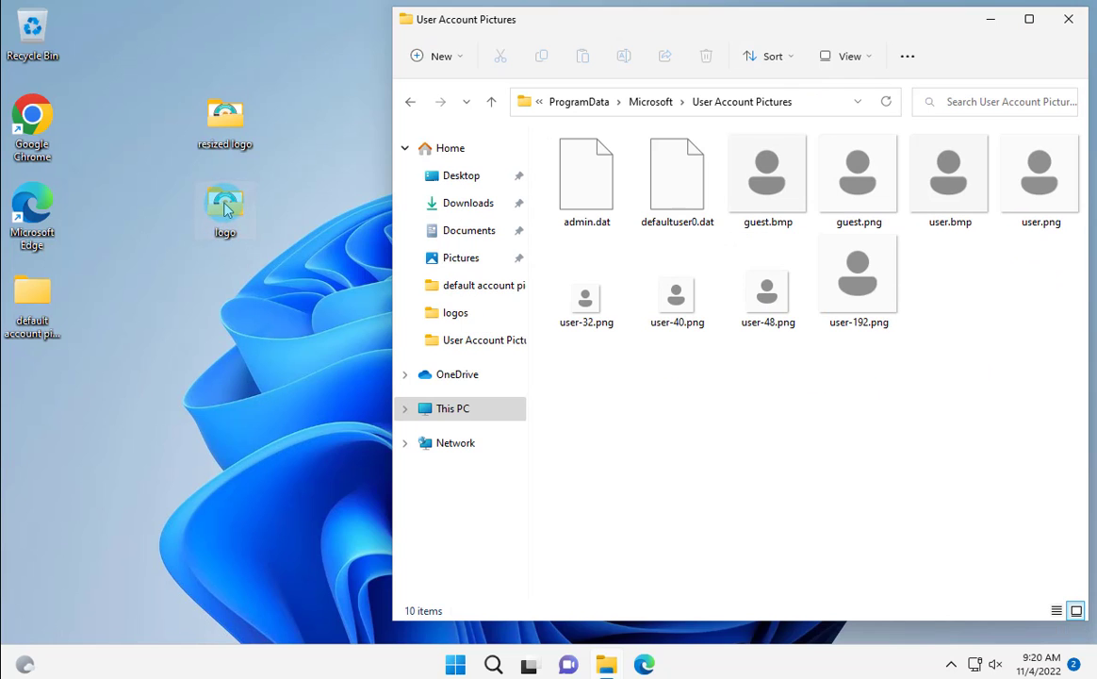
Open the desktop logo folder in a second, narrower window on the left
{"action": "double_click", "coordinate": [225, 209]}
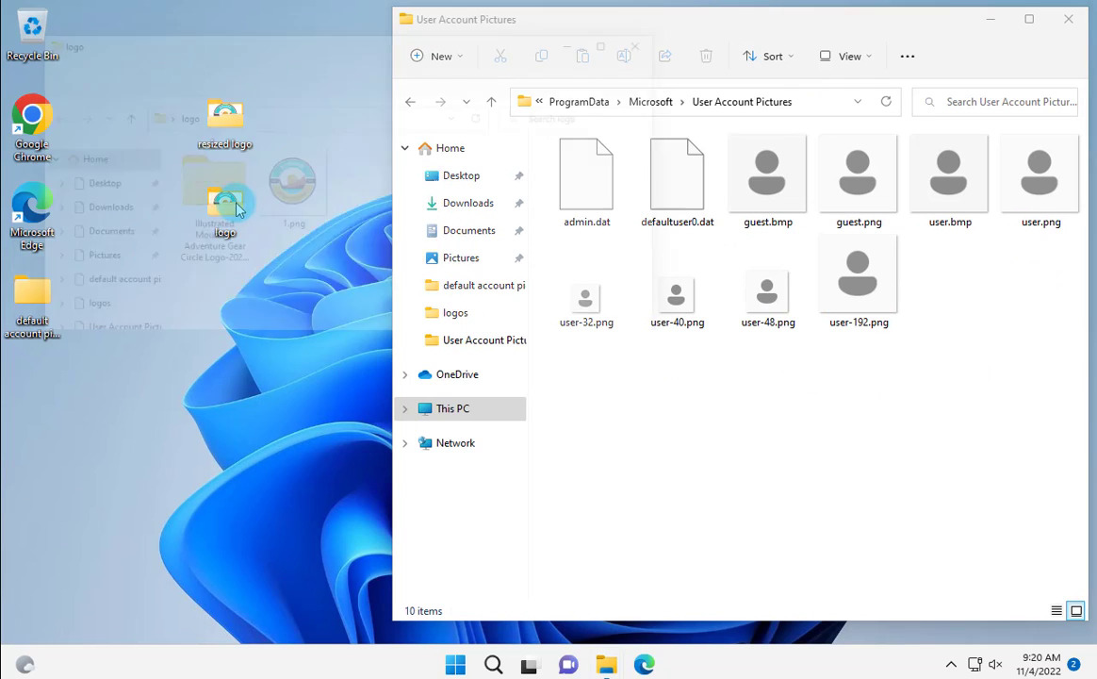
{"action": "left_click_drag", "start_coordinate": [522, 36], "coordinate": [471, 47]}
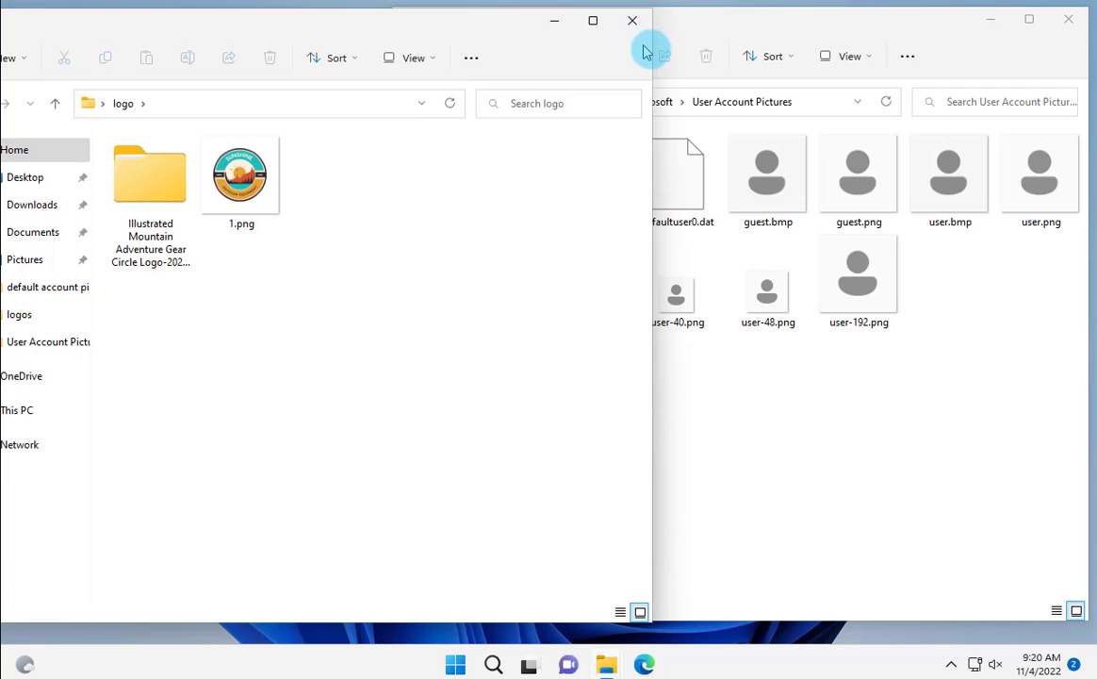
{"action": "left_click_drag", "start_coordinate": [657, 52], "coordinate": [487, 56]}
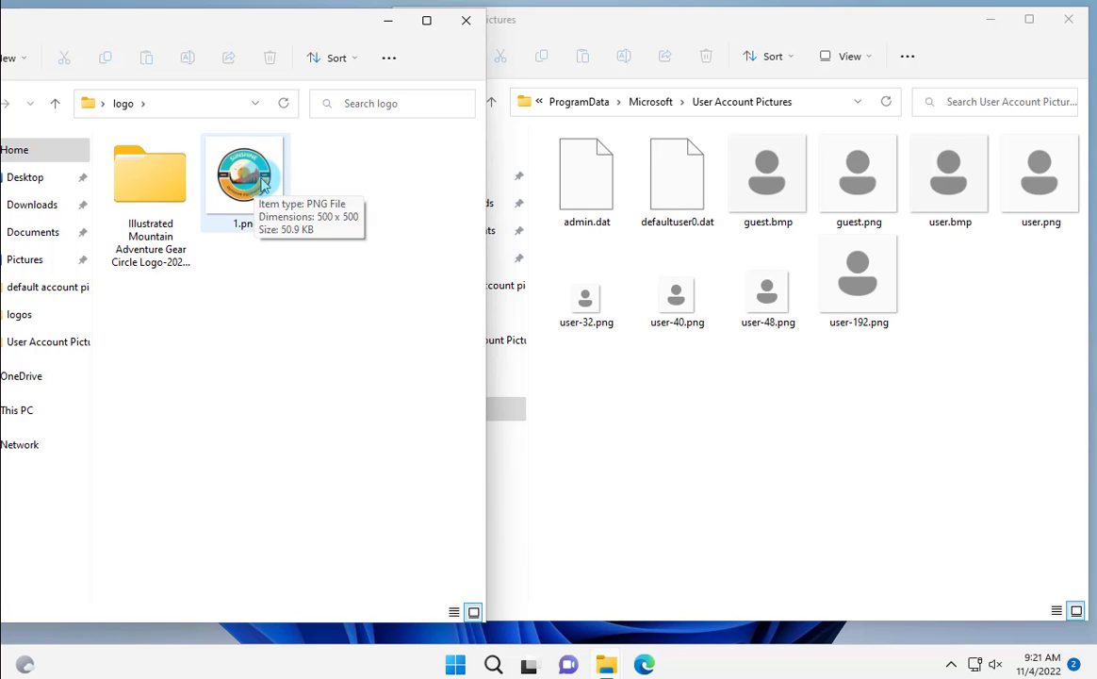
Compare the default user pictures with the logo's 1.png (500 x 500)
{"action": "left_click", "coordinate": [1029, 200]}
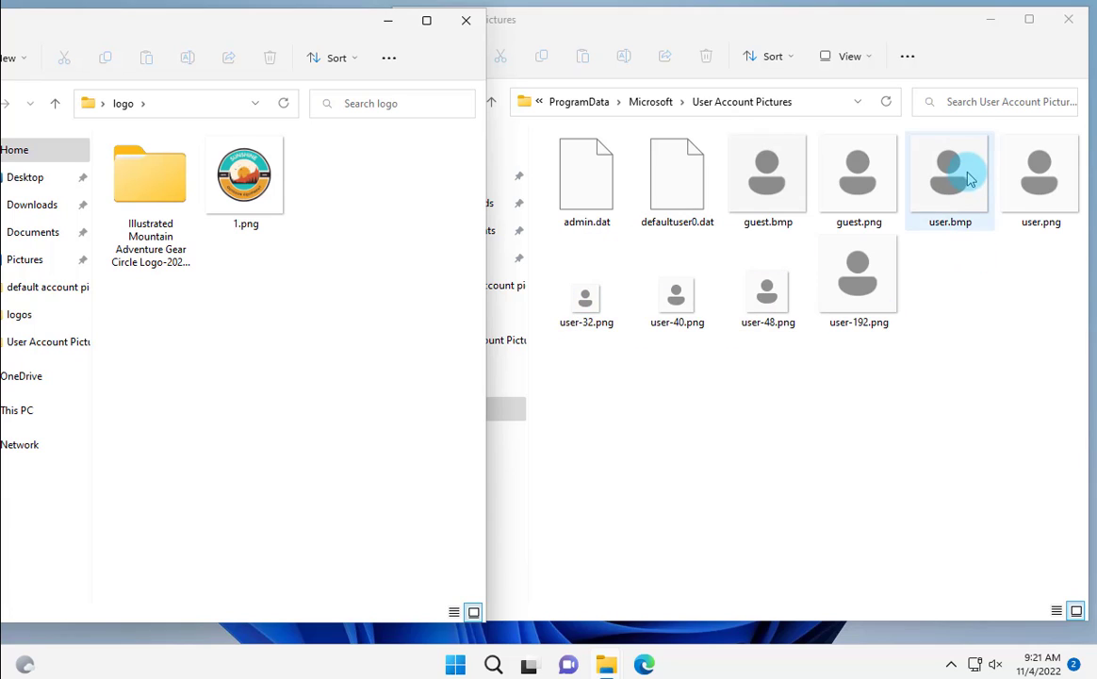
{"action": "left_click", "coordinate": [1034, 229]}
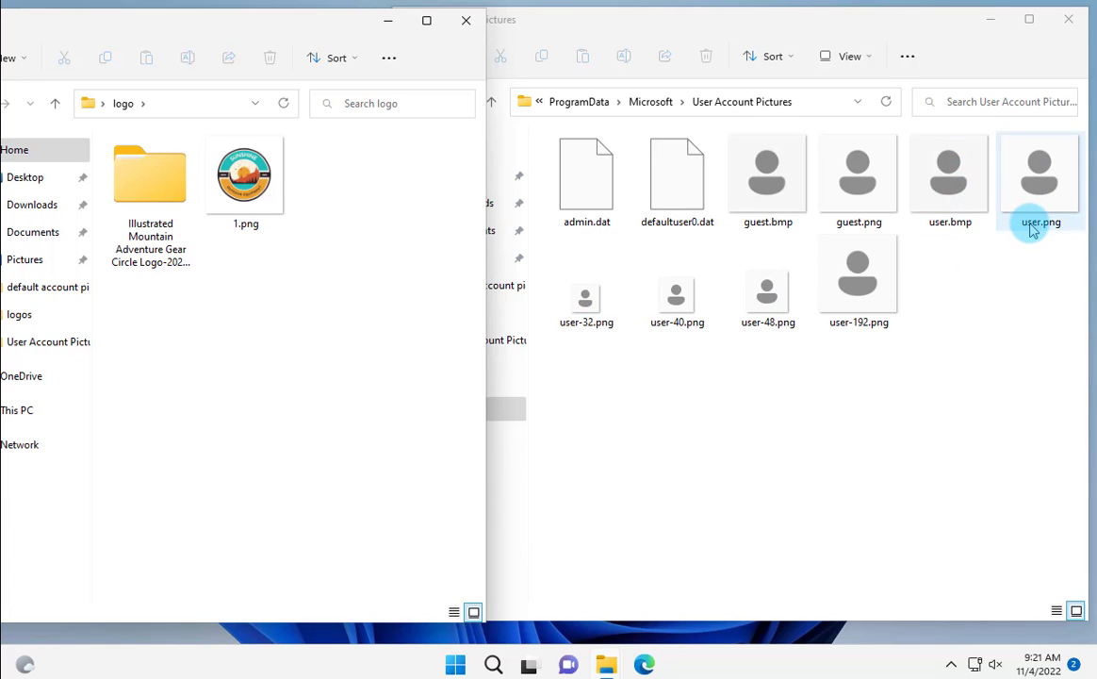
{"action": "left_click", "coordinate": [932, 231]}
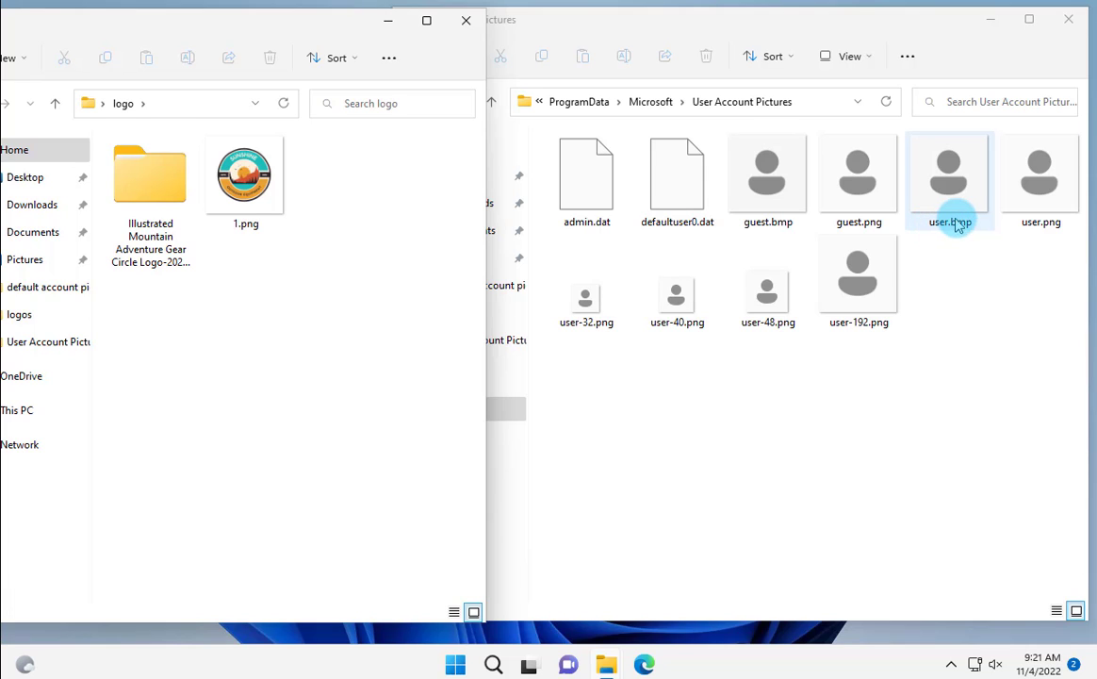
{"action": "left_click", "coordinate": [302, 133]}
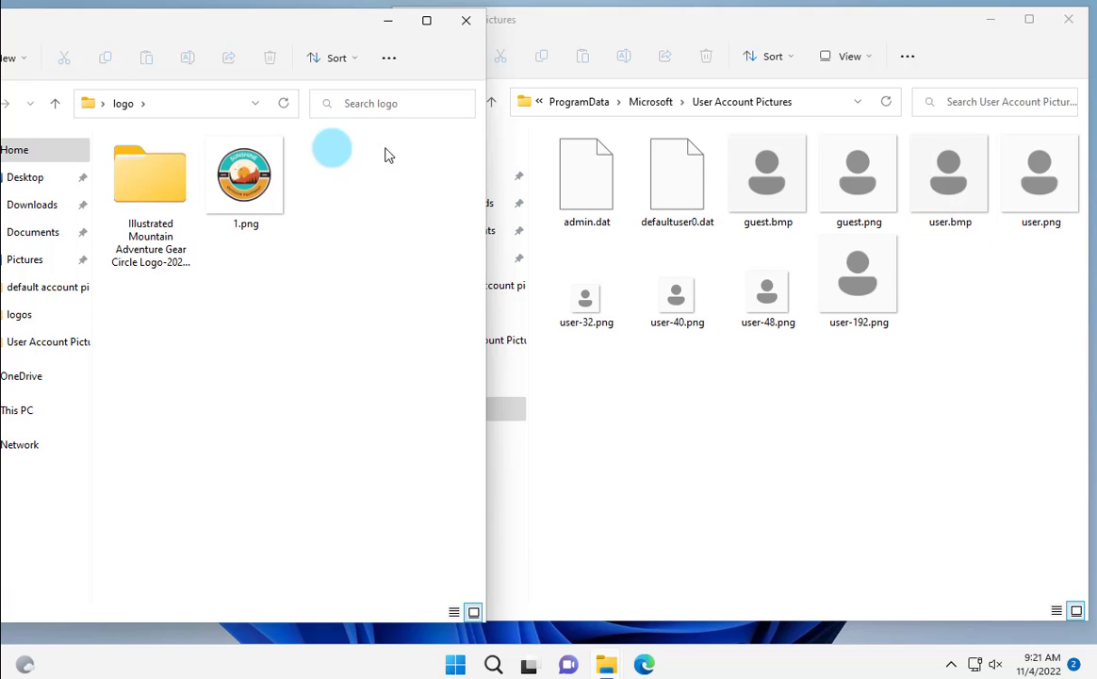
{"action": "left_click", "coordinate": [246, 167]}
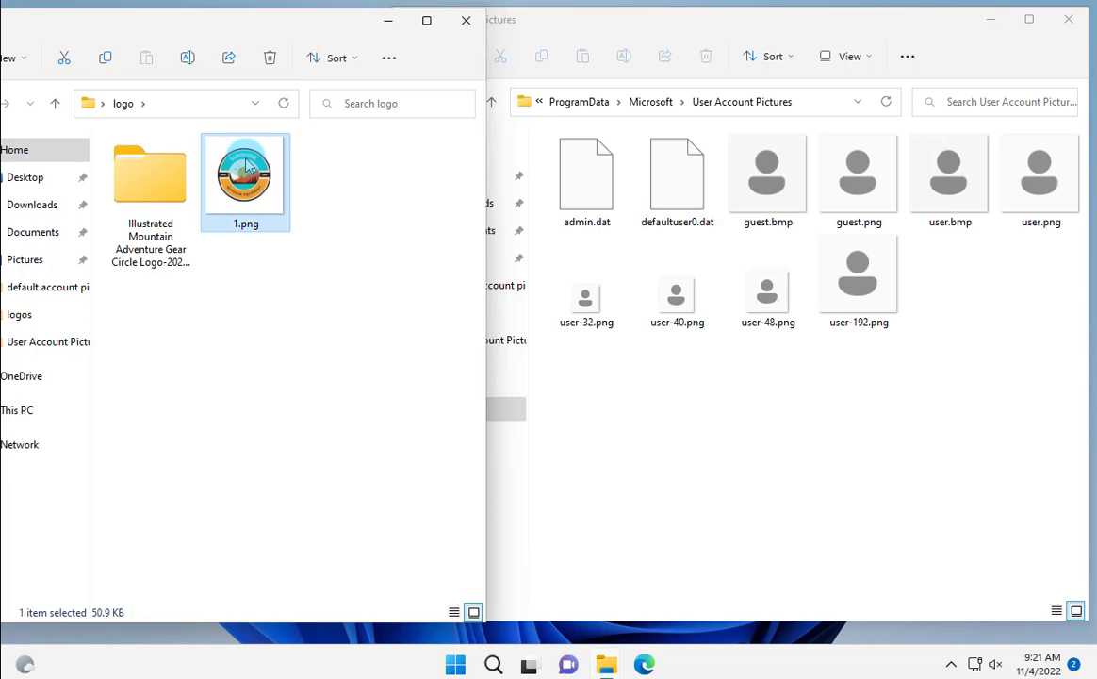
Open 1.png in Paint and maximize the Paint window
{"action": "right_click", "coordinate": [246, 167]}
{"action": "left_click", "coordinate": [313, 252]}
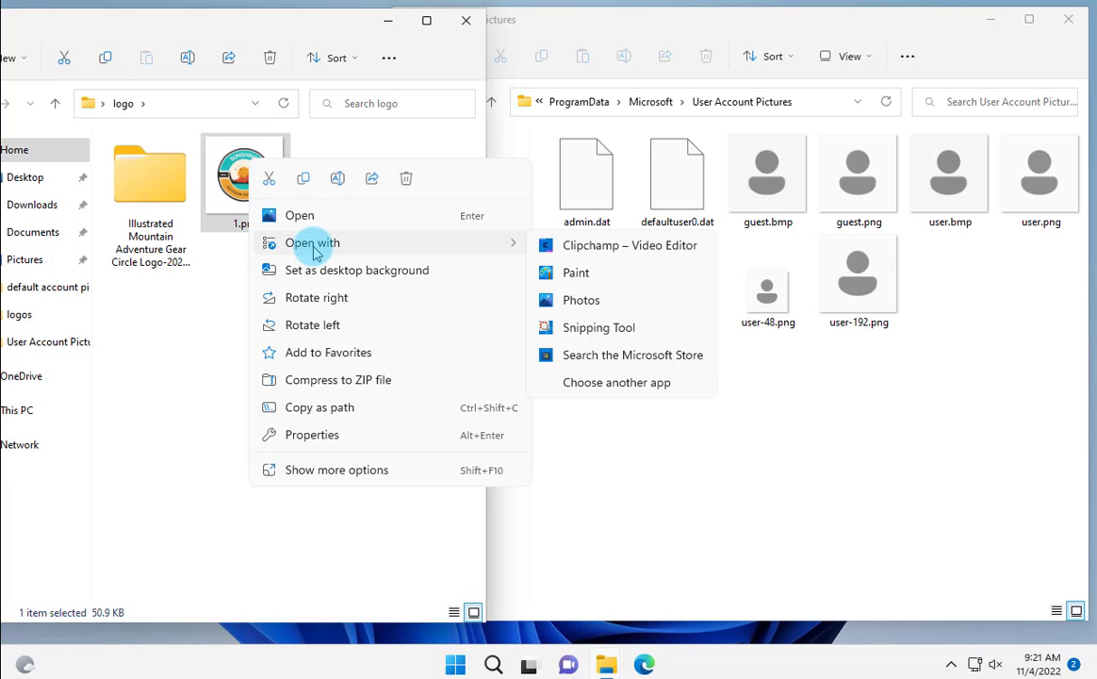
{"action": "left_click", "coordinate": [556, 274]}
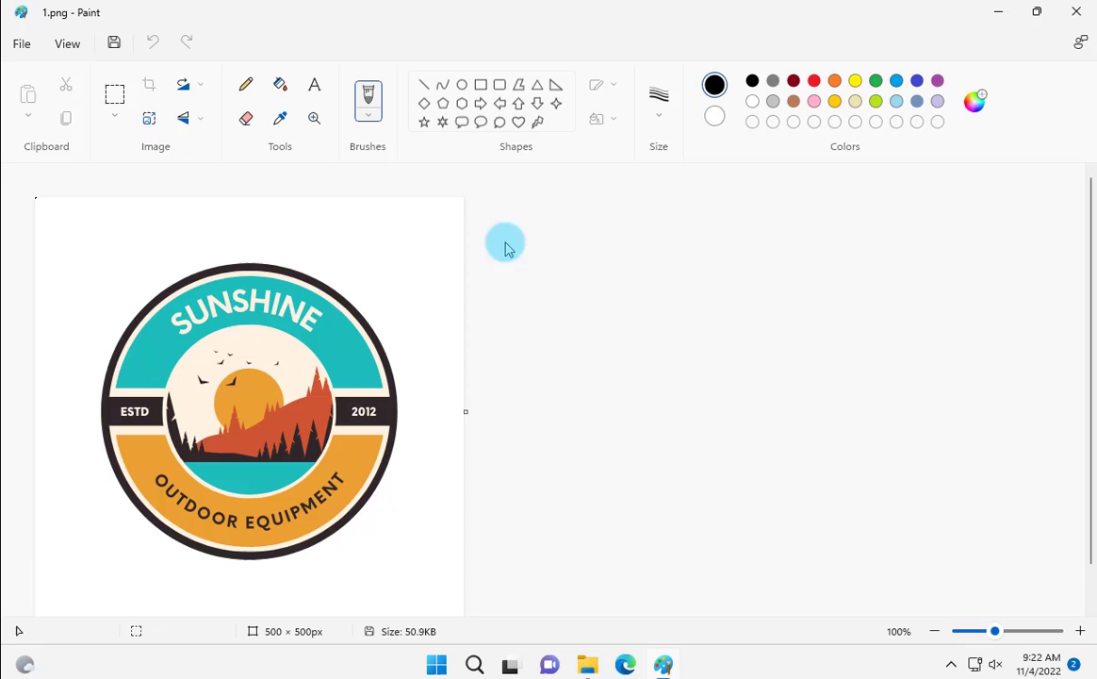
{"action": "key", "text": "super+Down"}
{"action": "left_click_drag", "start_coordinate": [648, 74], "coordinate": [624, 81]}
{"action": "mouse_move", "coordinate": [443, 62]}
{"action": "left_mouse_down"}
{"action": "mouse_move", "coordinate": [439, 45]}
{"action": "mouse_move", "coordinate": [502, 25]}
{"action": "left_mouse_up"}
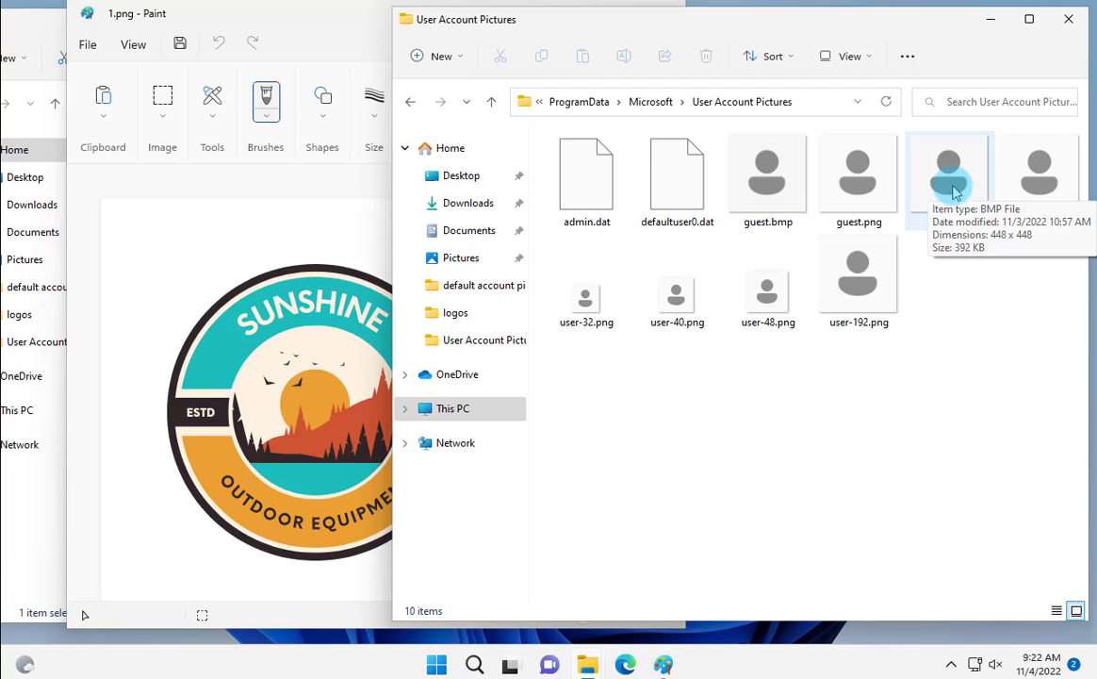
{"action": "key", "text": "alt+Tab"}
{"action": "left_click", "coordinate": [629, 17]}
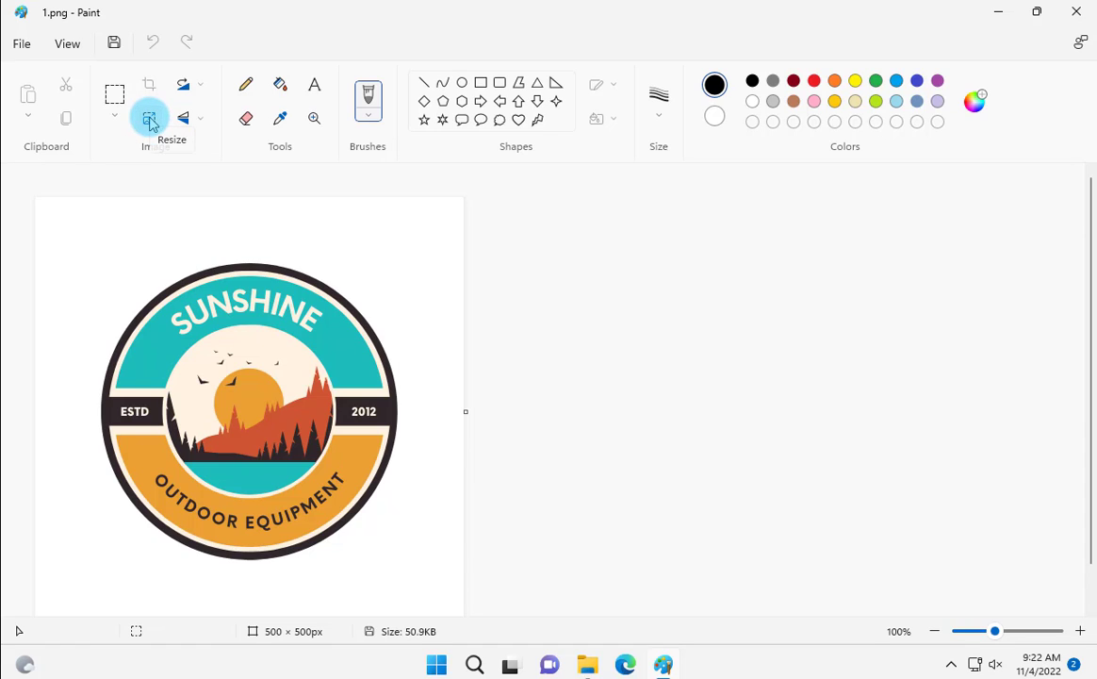
Resize the image in pixels from 500 x 500 to 448 x 448
{"action": "left_click", "coordinate": [149, 120]}
{"action": "left_click", "coordinate": [565, 243]}
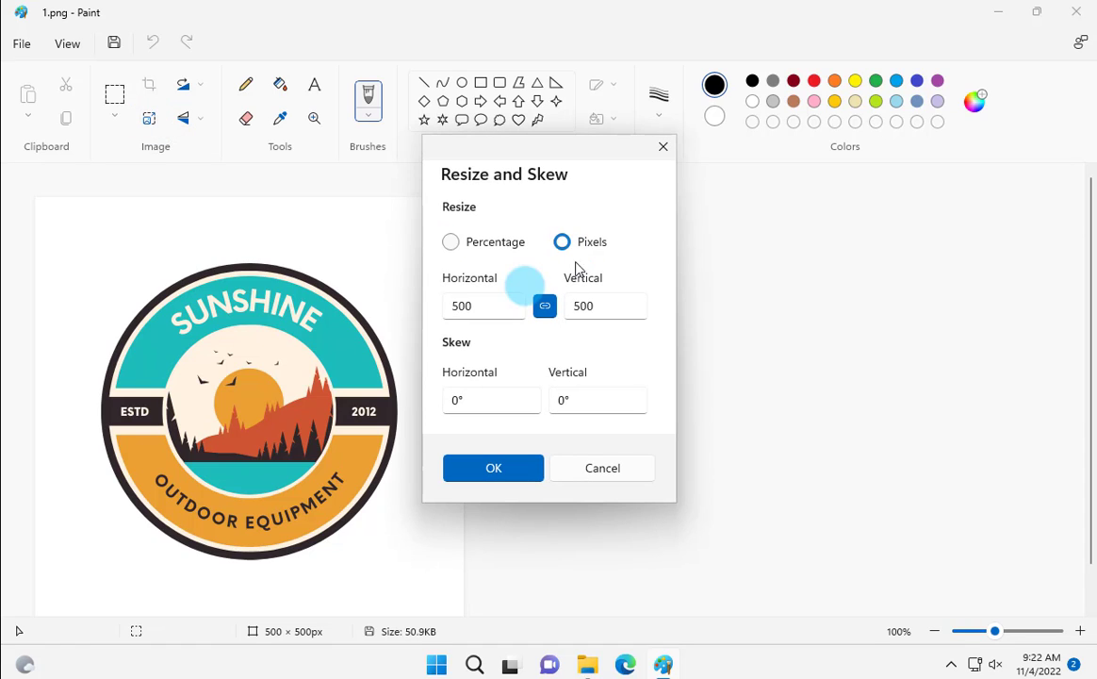
{"action": "left_click", "coordinate": [503, 311]}
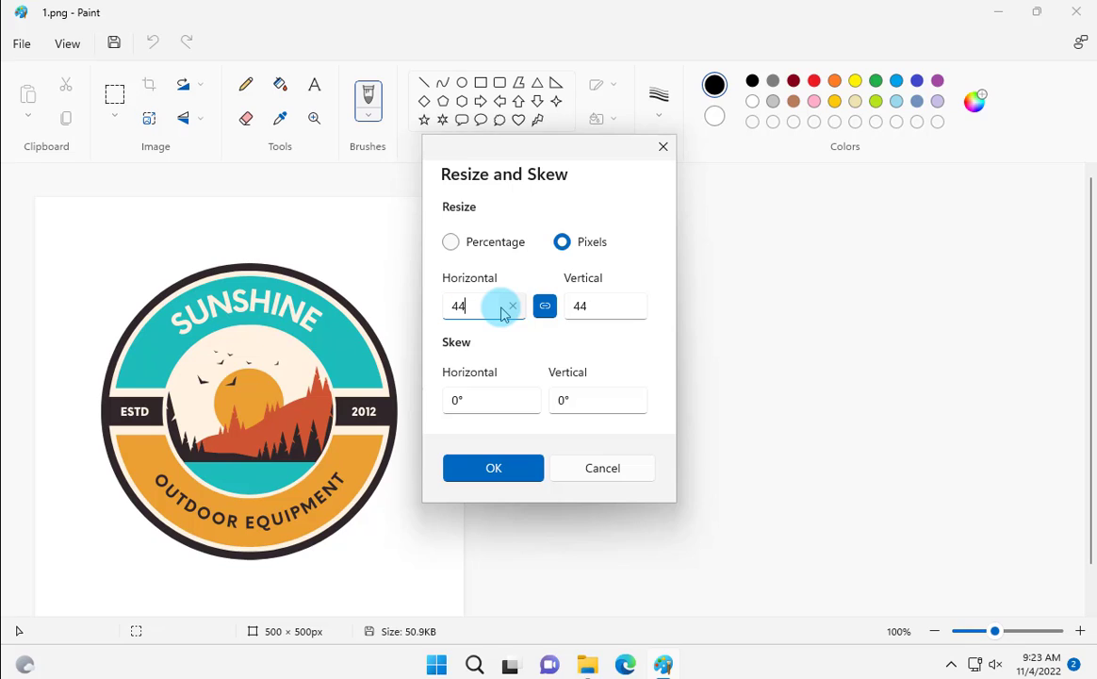
{"action": "left_click", "coordinate": [502, 474]}
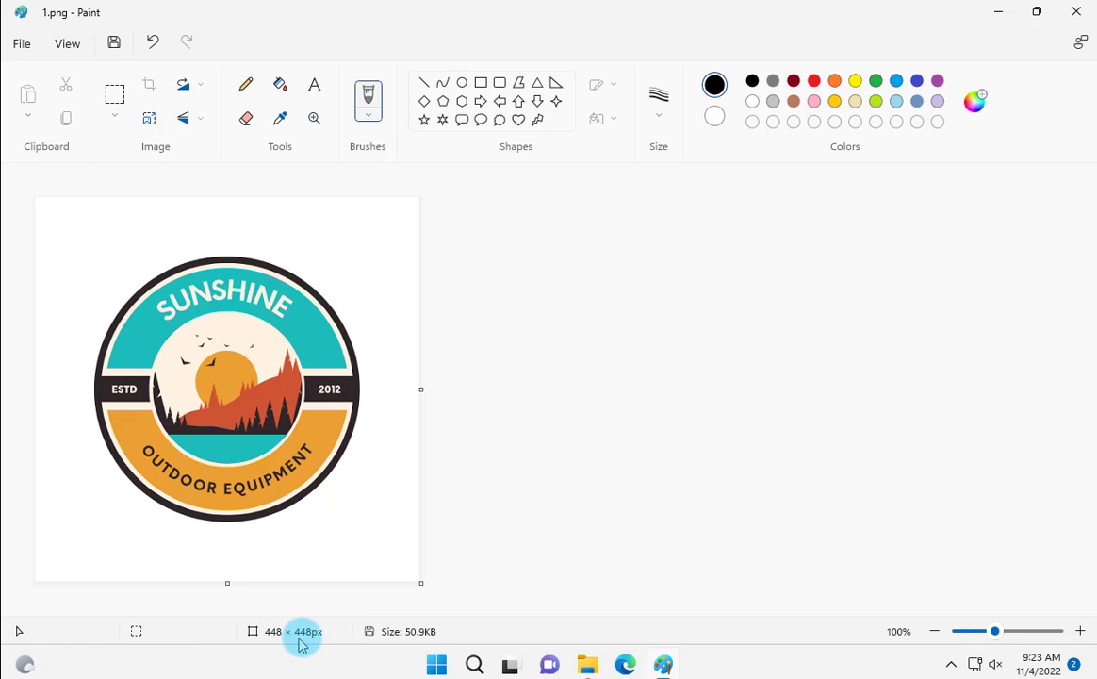
Save the logo as BMP 'user' in Desktop > resized logo, accepting the transparency warning
{"action": "left_click", "coordinate": [23, 46]}
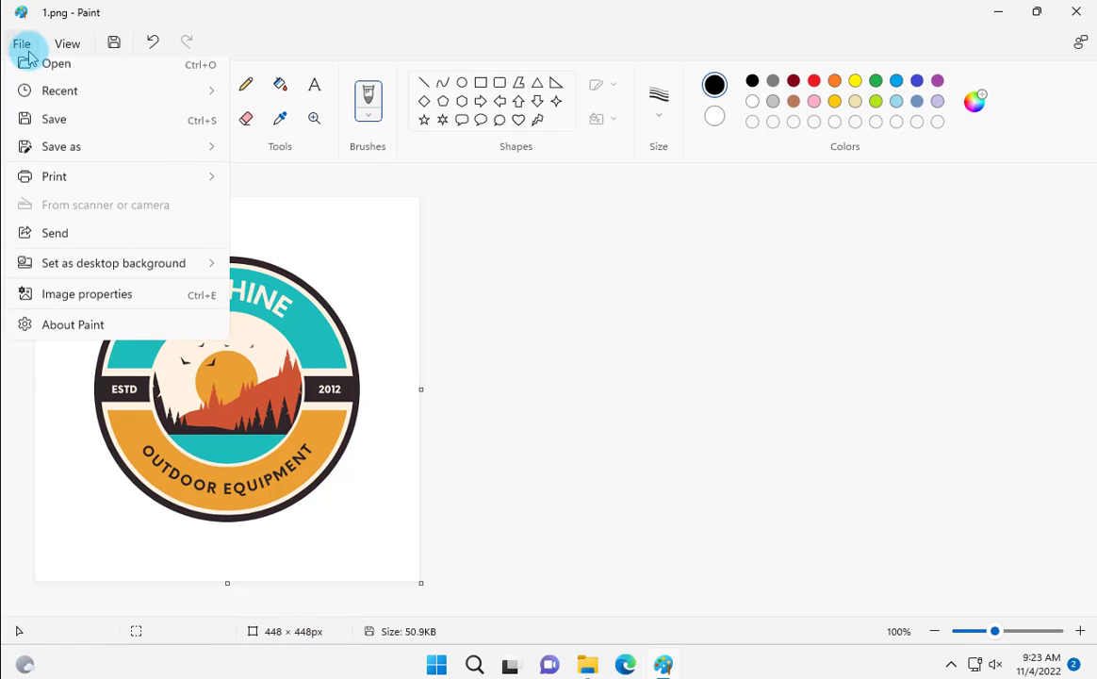
{"action": "mouse_move", "coordinate": [64, 189]}
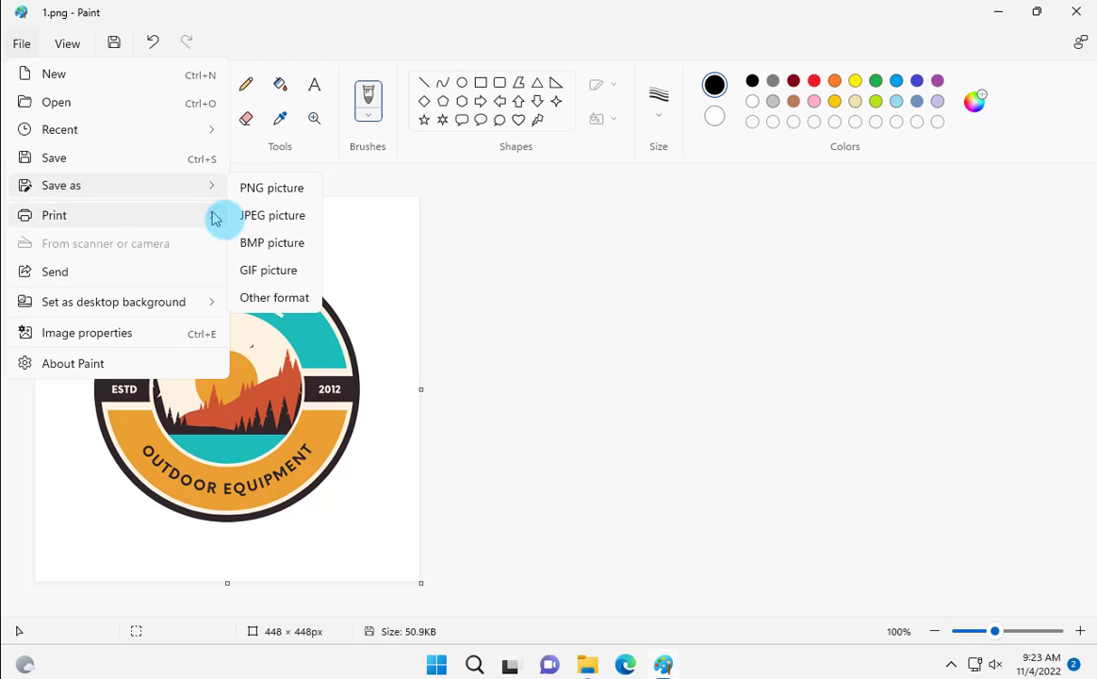
{"action": "left_click", "coordinate": [263, 247]}
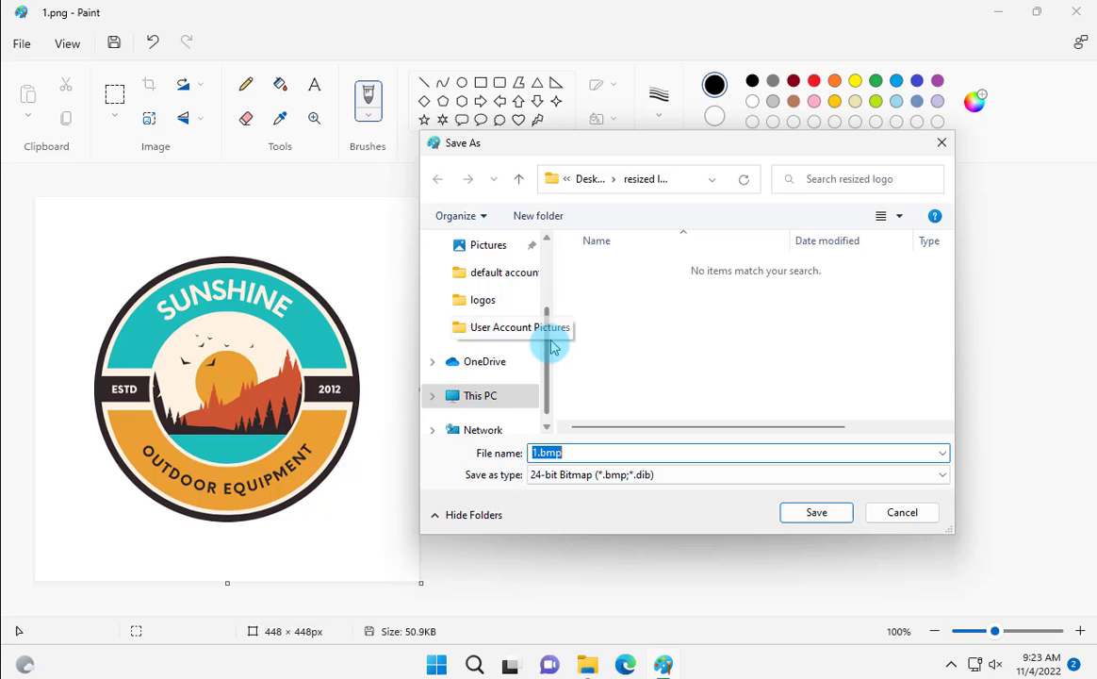
{"action": "left_click_drag", "start_coordinate": [550, 352], "coordinate": [548, 279]}
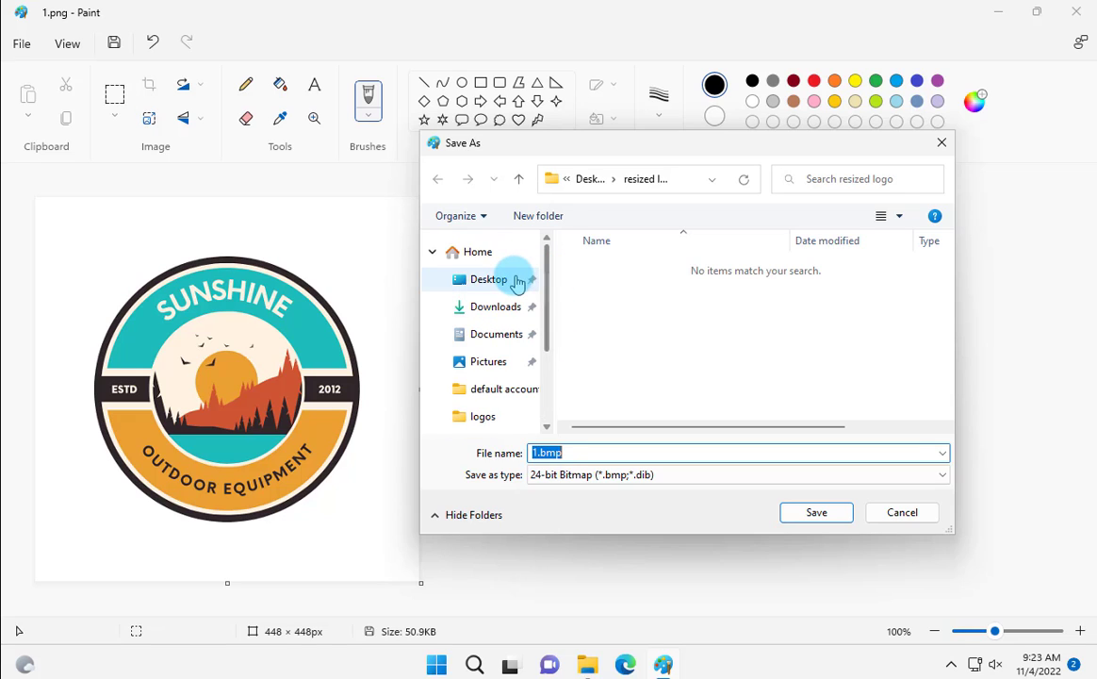
{"action": "left_click", "coordinate": [516, 281]}
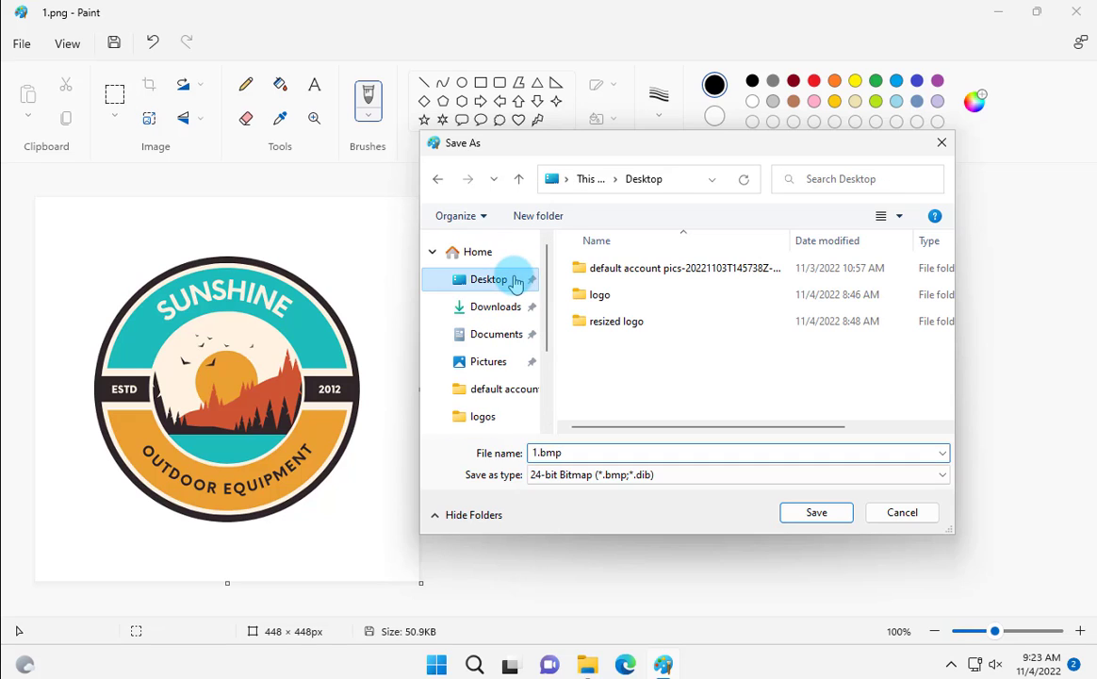
{"action": "double_click", "coordinate": [627, 321]}
{"action": "type", "text": "use"}
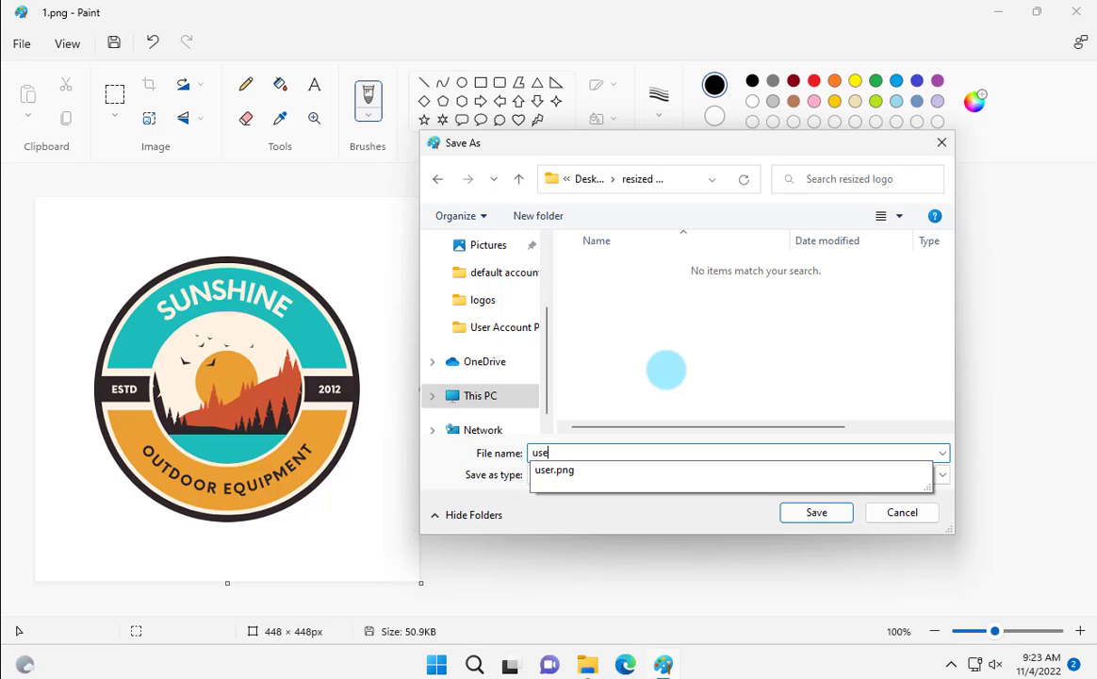
{"action": "type", "text": "r"}
{"action": "left_click", "coordinate": [564, 454]}
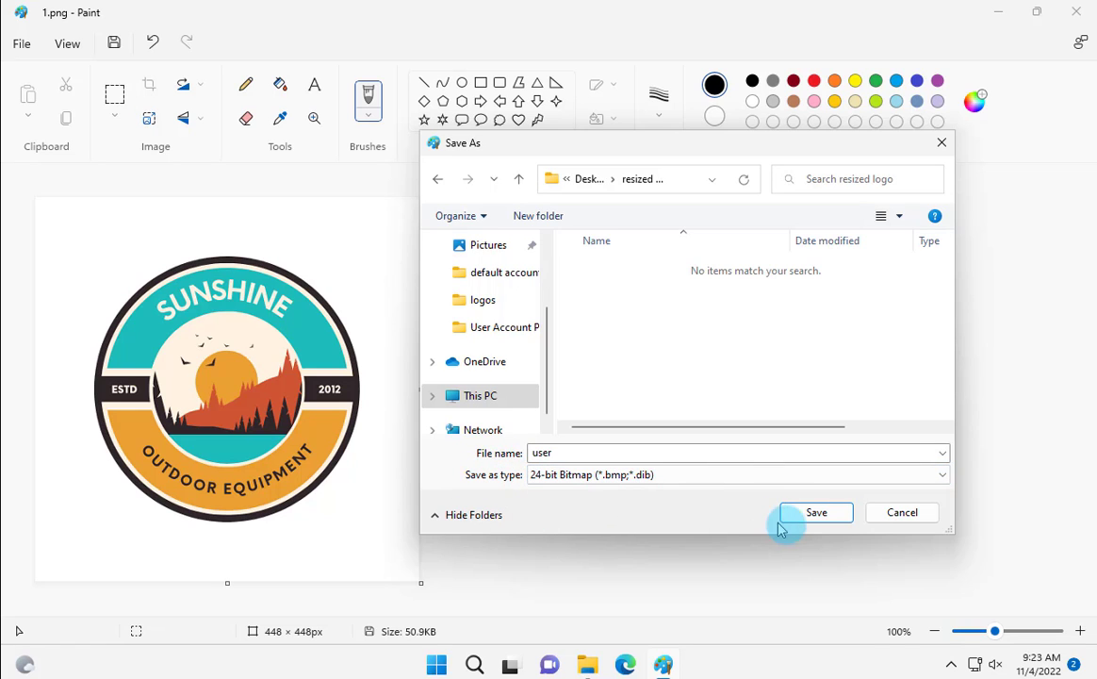
{"action": "left_click", "coordinate": [816, 514]}
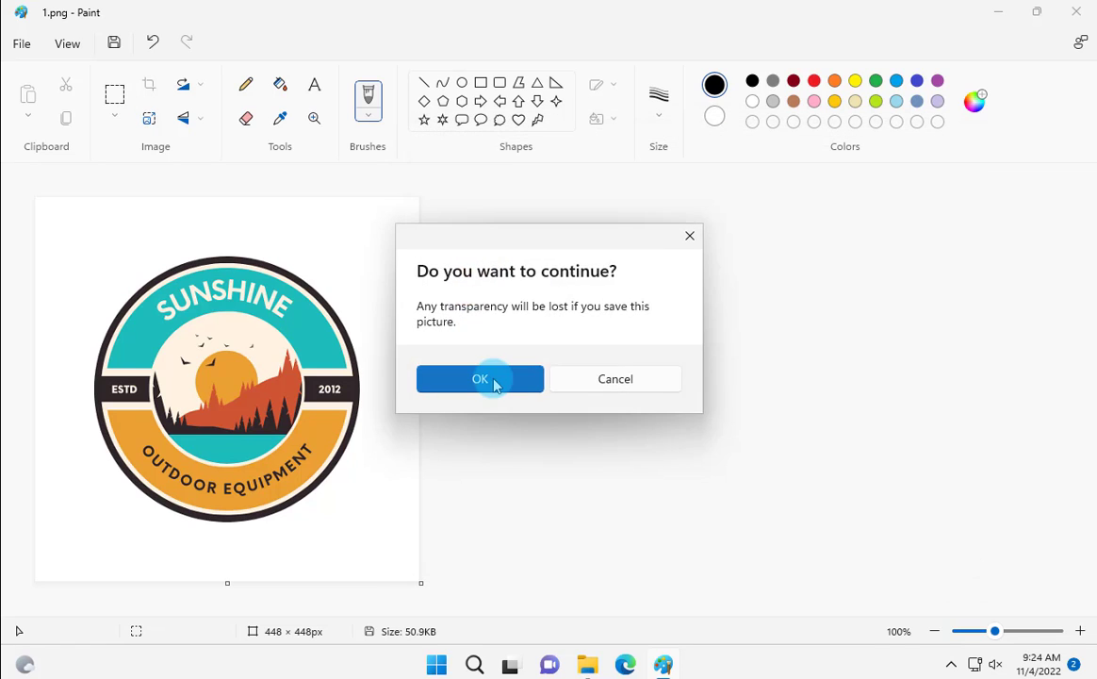
{"action": "left_click", "coordinate": [495, 379]}
{"action": "left_click", "coordinate": [1036, 11]}
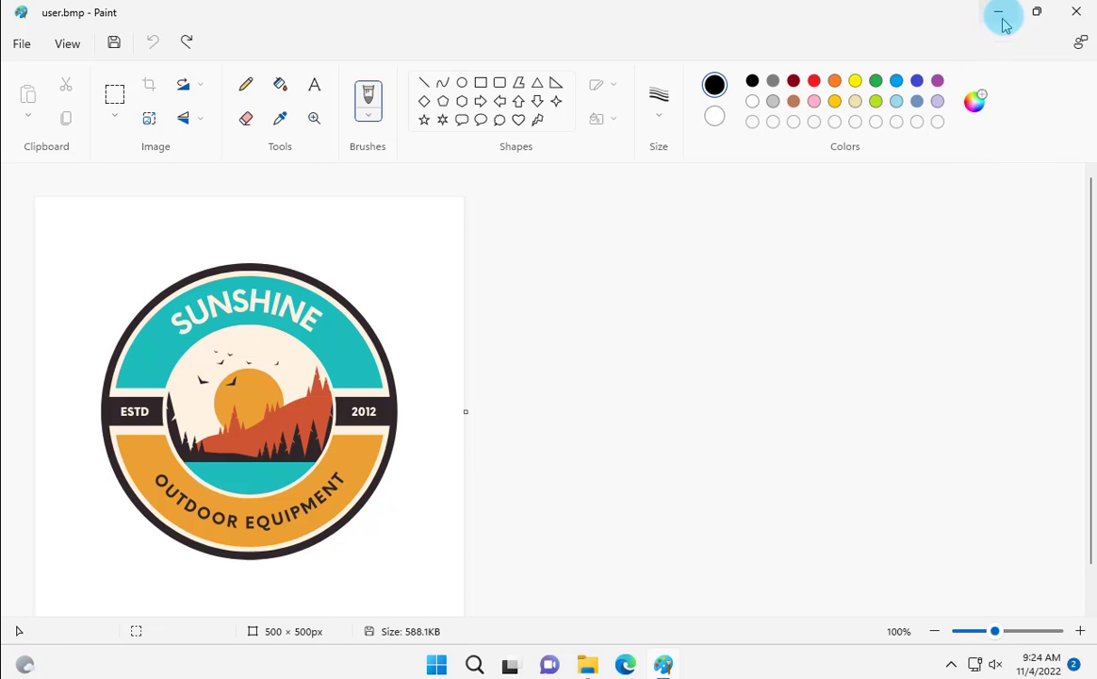
{"action": "left_click", "coordinate": [579, 291]}
{"action": "left_click", "coordinate": [766, 297]}
{"action": "left_click", "coordinate": [702, 298]}
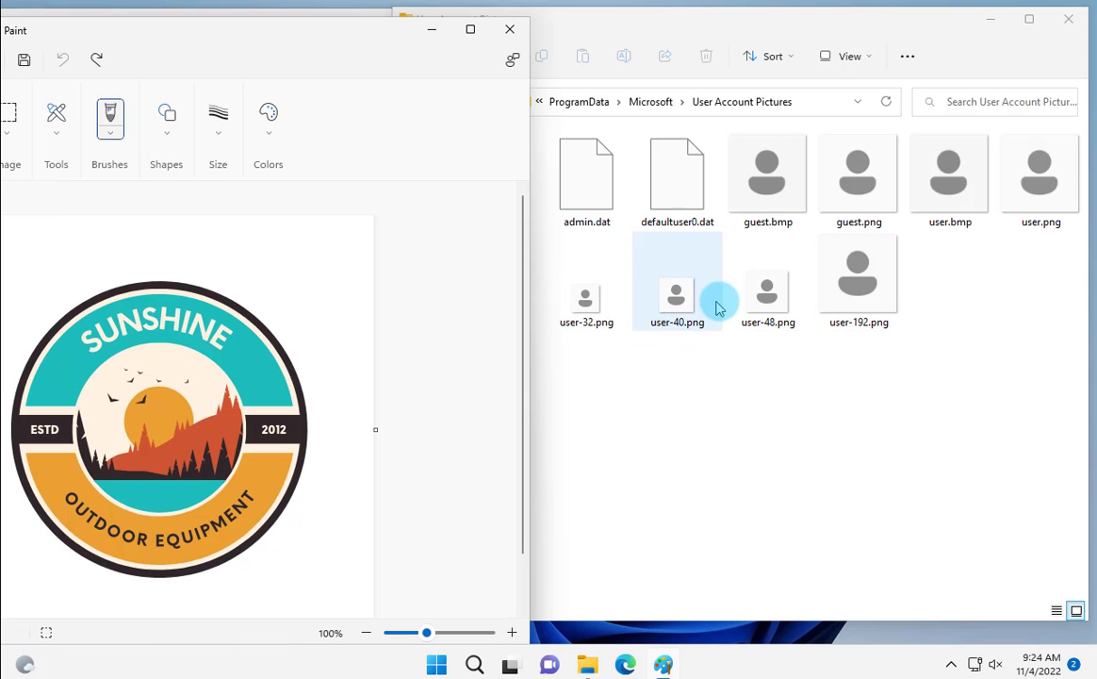
{"action": "left_click", "coordinate": [787, 303]}
{"action": "left_click", "coordinate": [740, 330]}
{"action": "left_click", "coordinate": [629, 351]}
{"action": "left_click", "coordinate": [578, 294]}
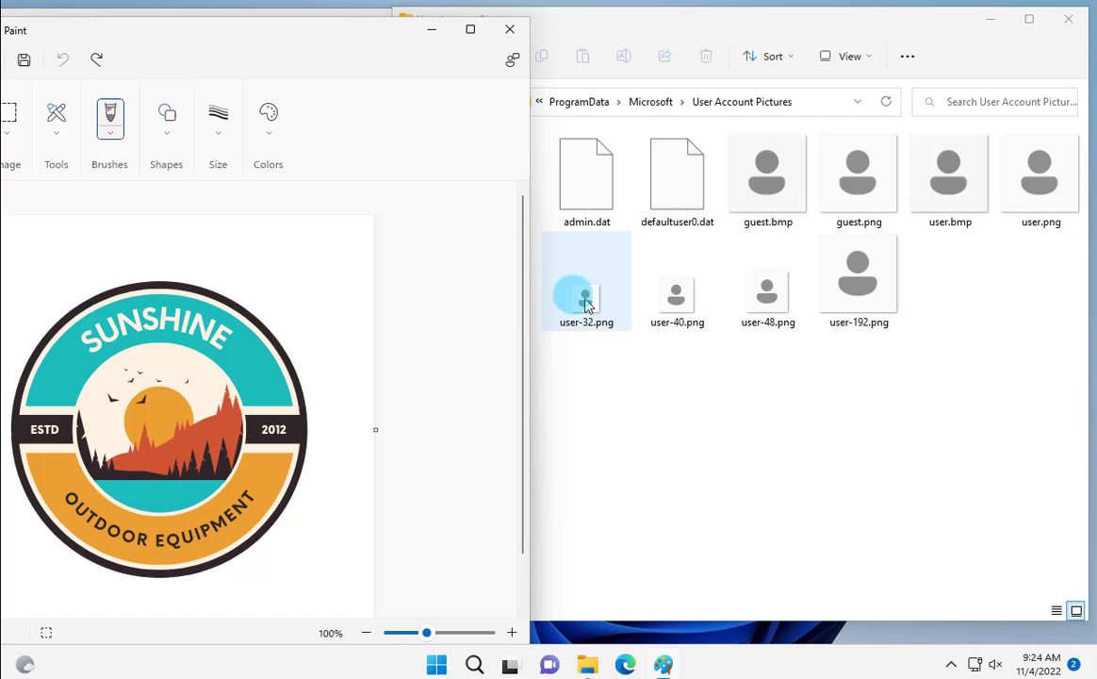
{"action": "left_click", "coordinate": [660, 342]}
{"action": "left_click", "coordinate": [779, 330]}
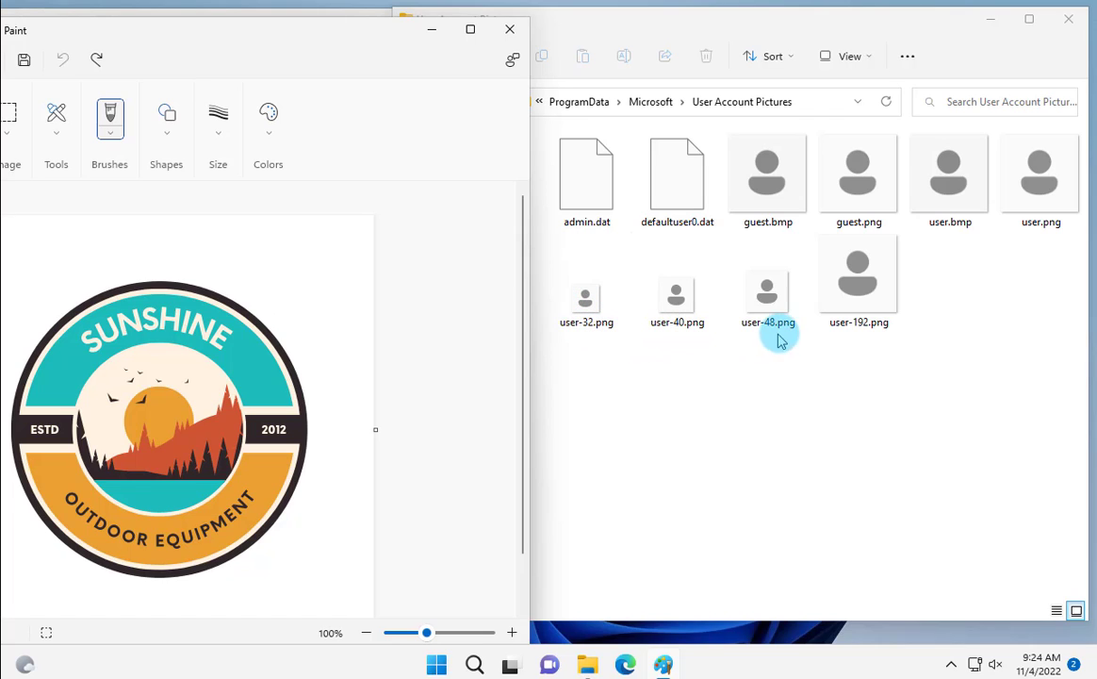
{"action": "left_click", "coordinate": [872, 329]}
{"action": "left_click", "coordinate": [728, 332]}
{"action": "left_click", "coordinate": [566, 319]}
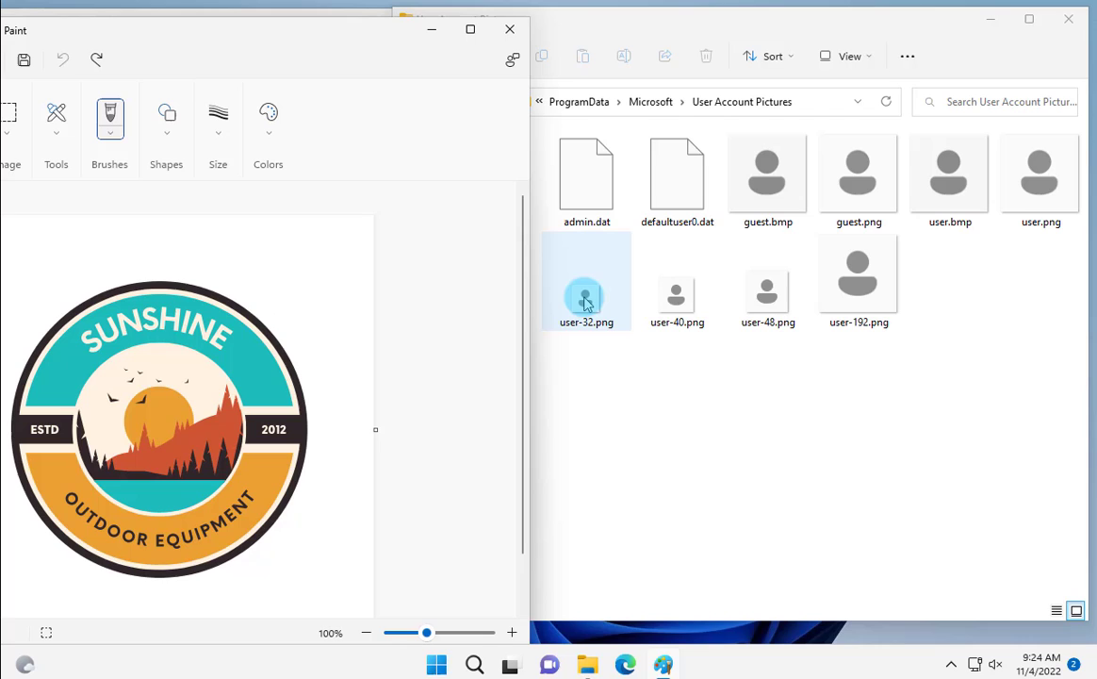
{"action": "left_click", "coordinate": [585, 322]}
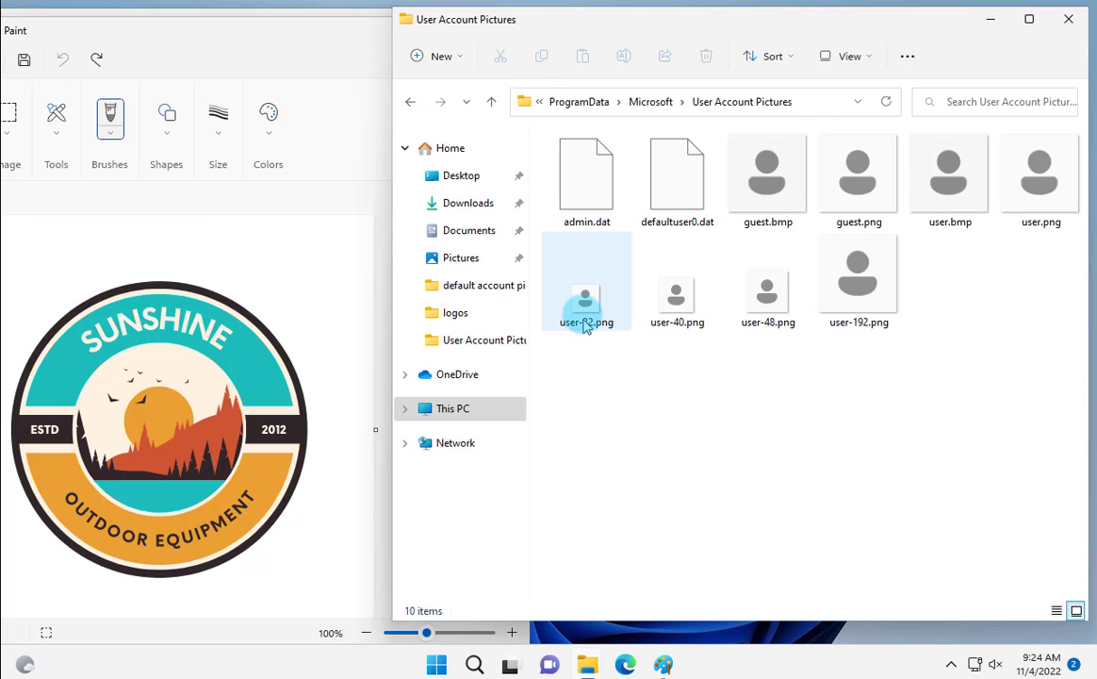
{"action": "left_click", "coordinate": [686, 311]}
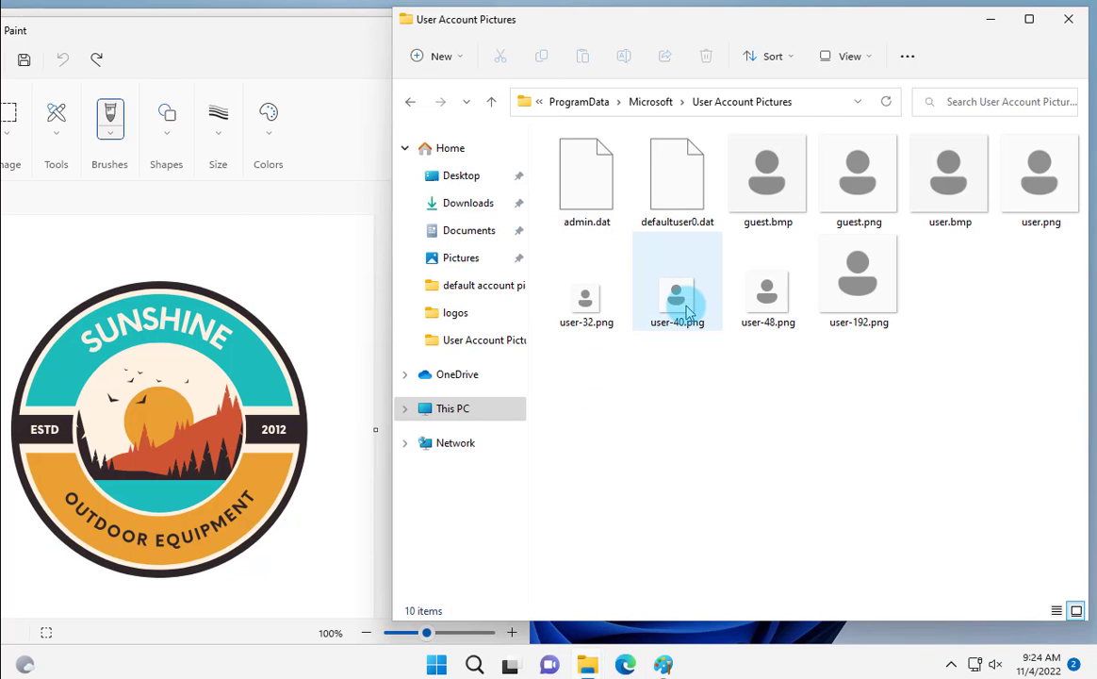
{"action": "left_click", "coordinate": [771, 302]}
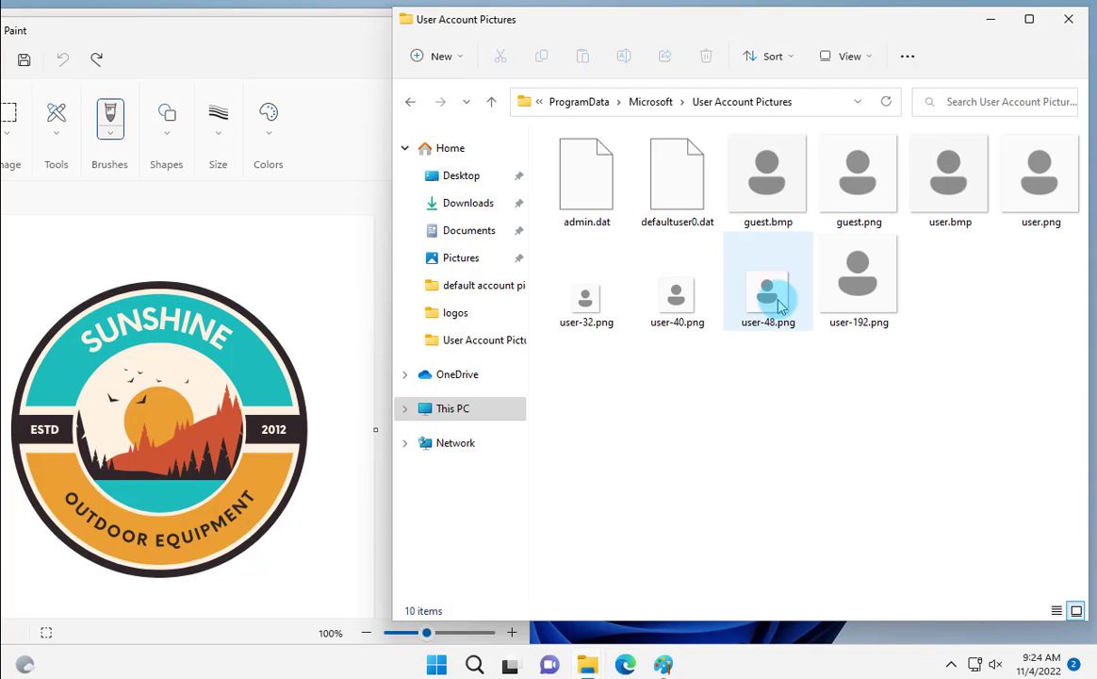
{"action": "left_click", "coordinate": [860, 303]}
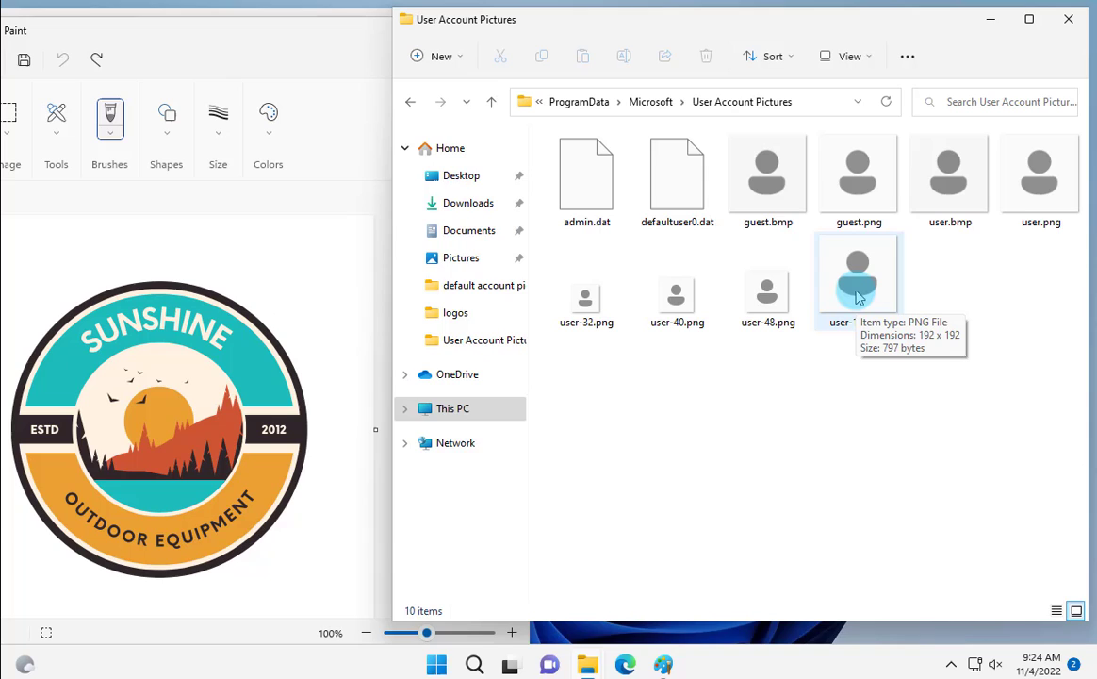
{"action": "left_click", "coordinate": [583, 300]}
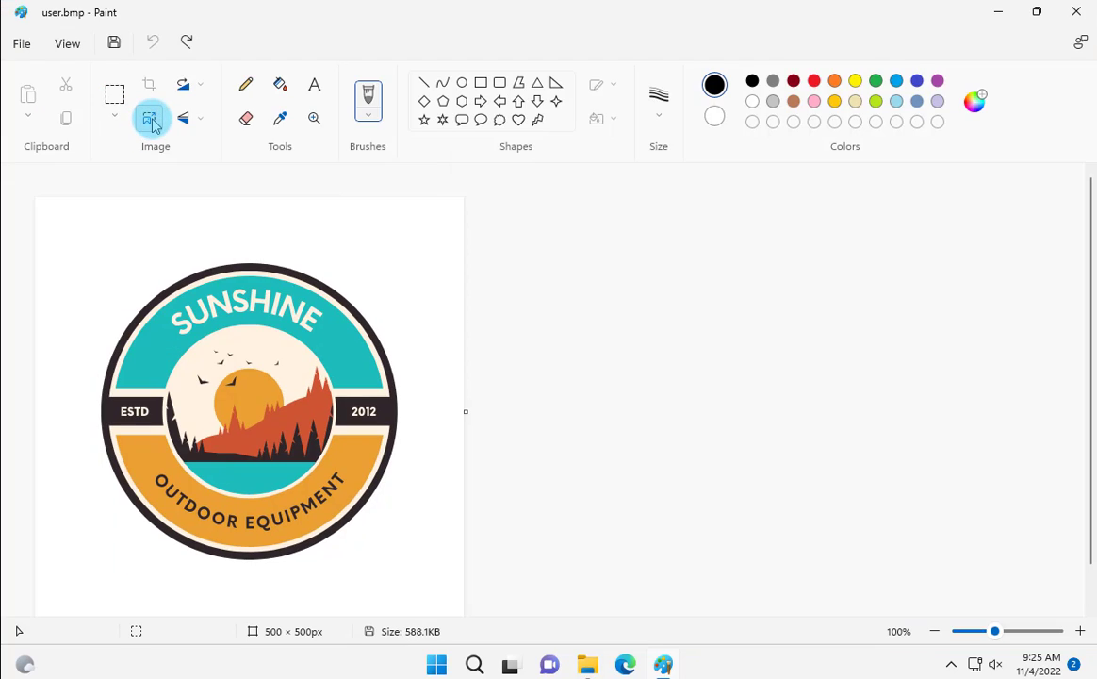
Resize the logo to 32 x 32 pixels
{"action": "left_click", "coordinate": [151, 121]}
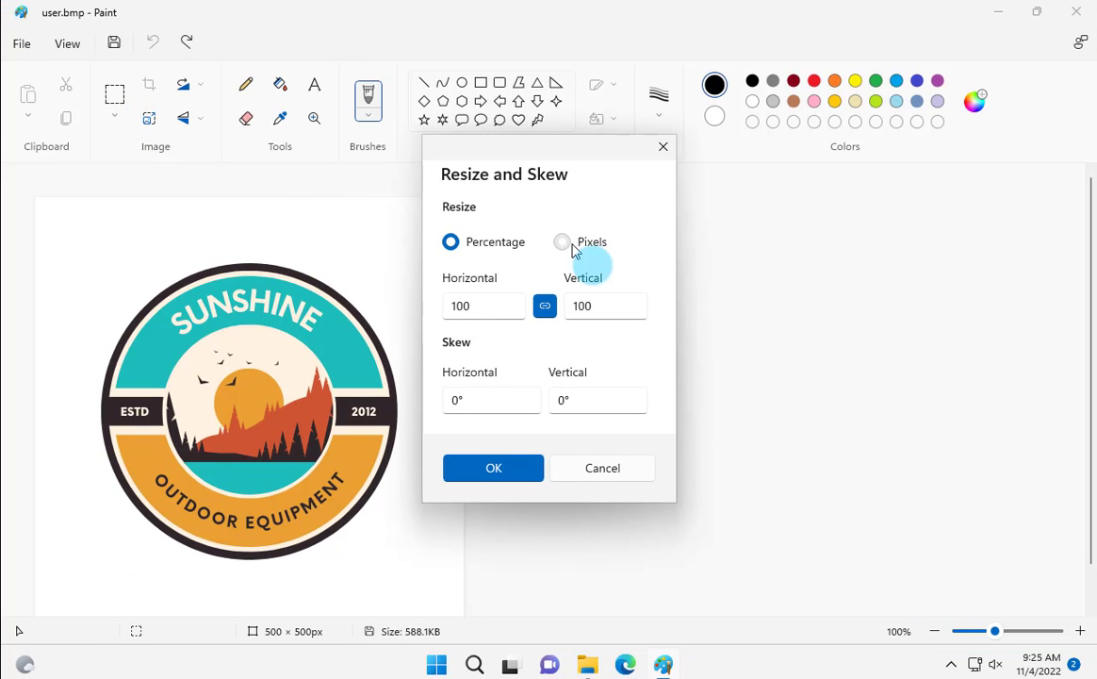
{"action": "left_click", "coordinate": [585, 247]}
{"action": "double_click", "coordinate": [502, 305]}
{"action": "type", "text": "32"}
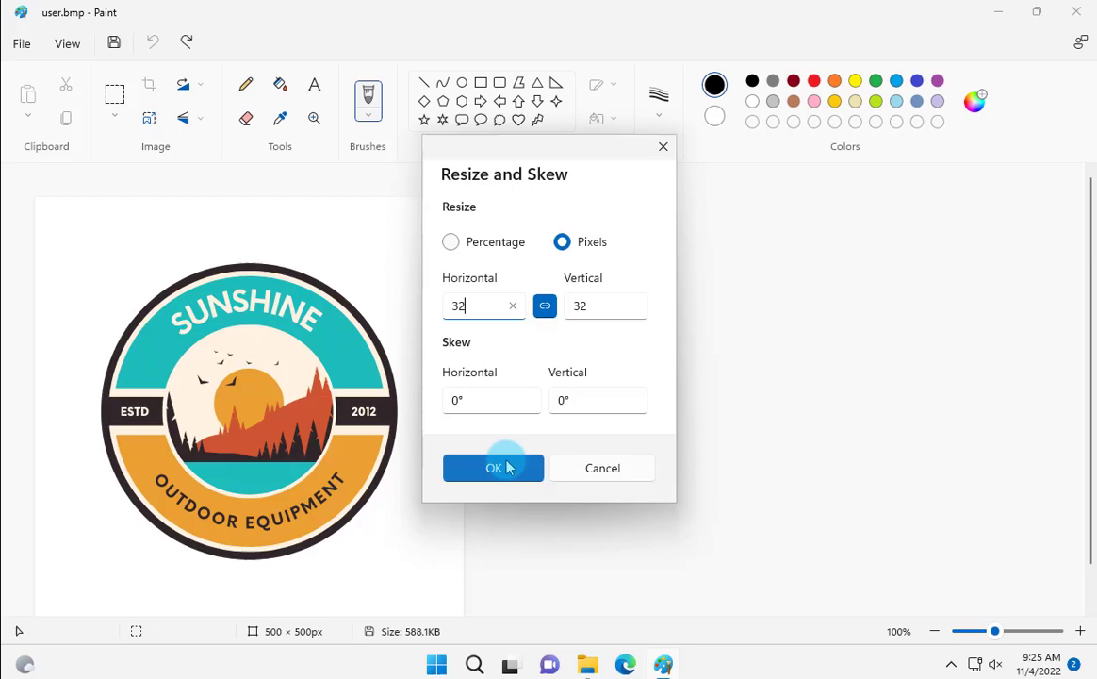
{"action": "left_click", "coordinate": [501, 466]}
Save the 32 px logo as PNG user-32.png
{"action": "left_click", "coordinate": [21, 43]}
{"action": "mouse_move", "coordinate": [184, 185]}
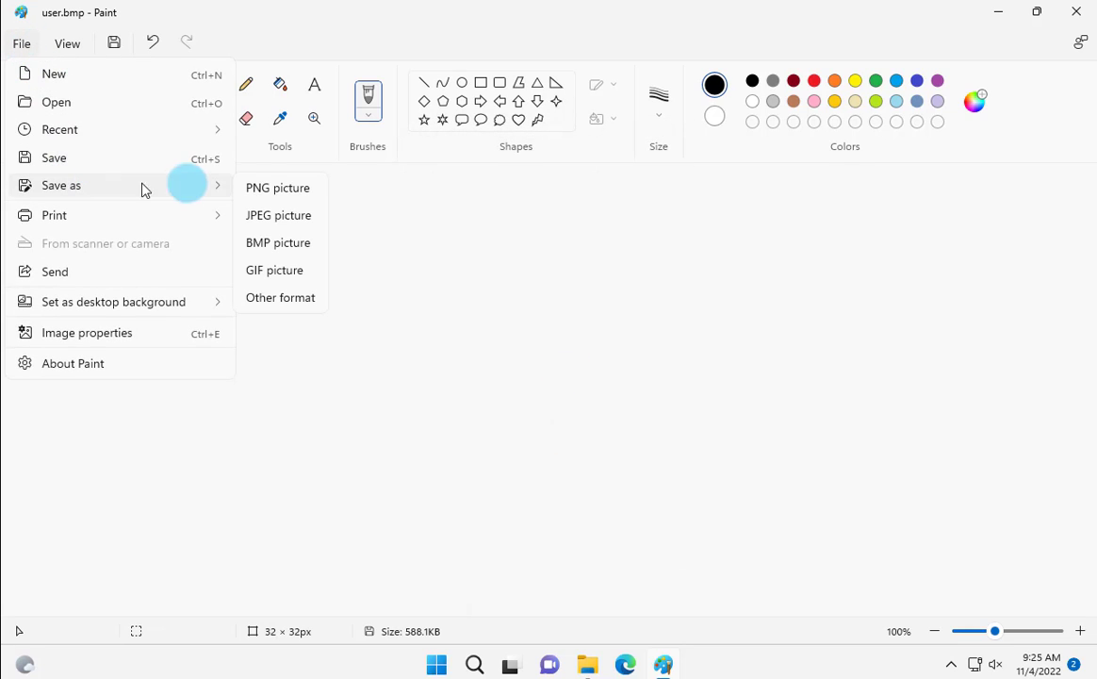
{"action": "left_click", "coordinate": [266, 192]}
{"action": "type", "text": "user"}
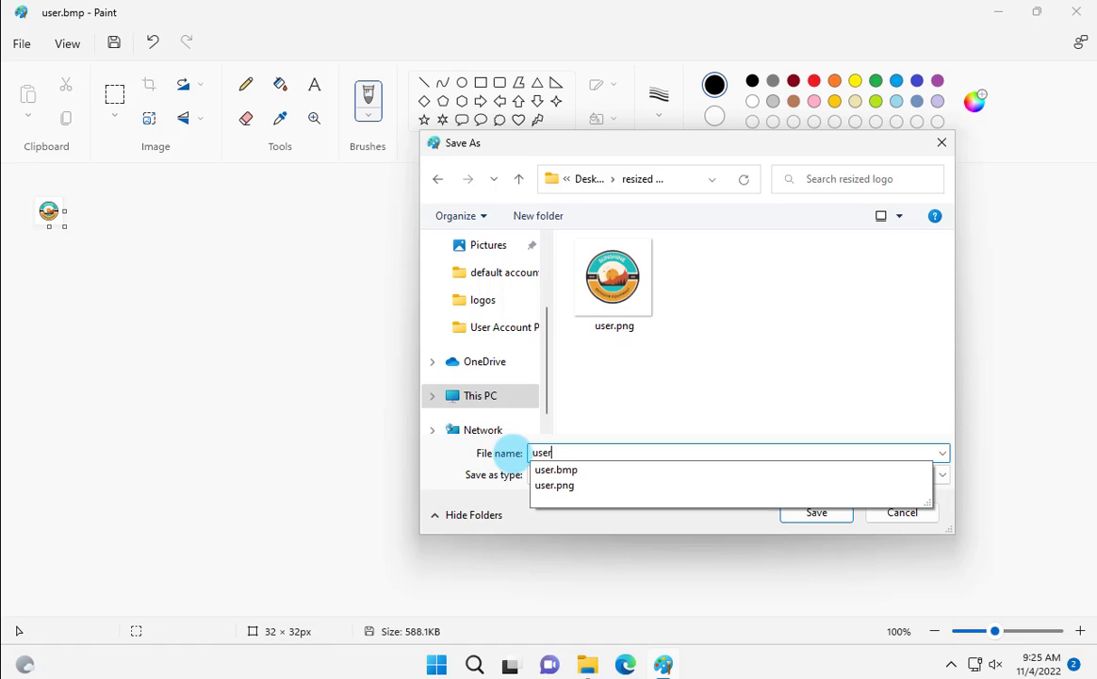
{"action": "type", "text": "-32"}
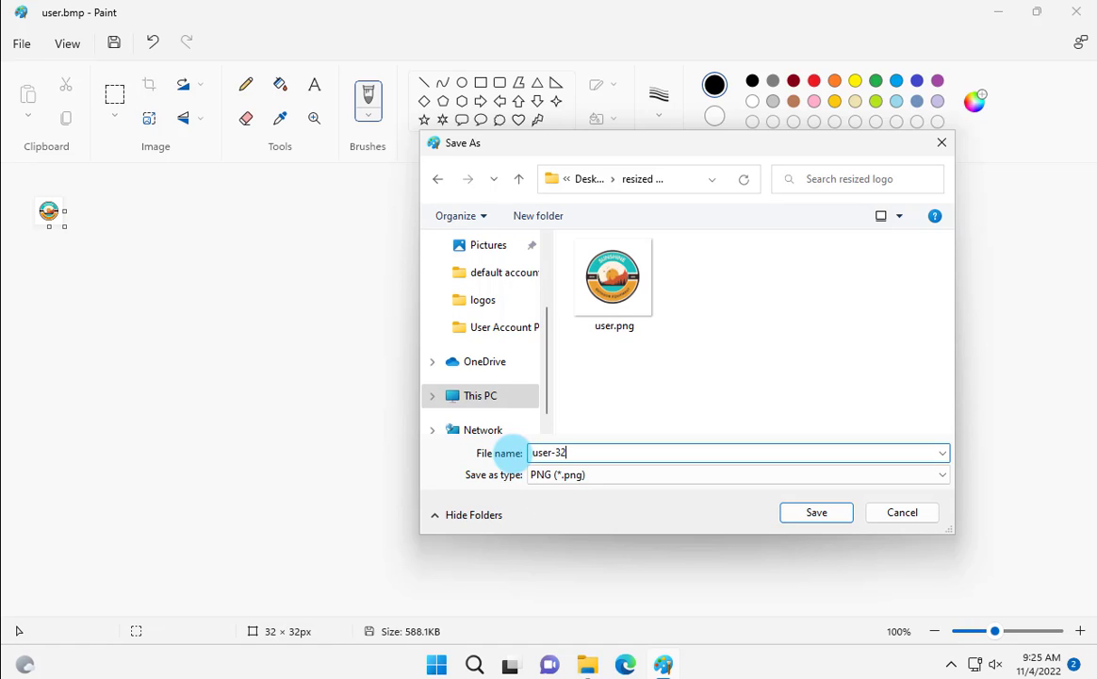
{"action": "left_click", "coordinate": [817, 514]}
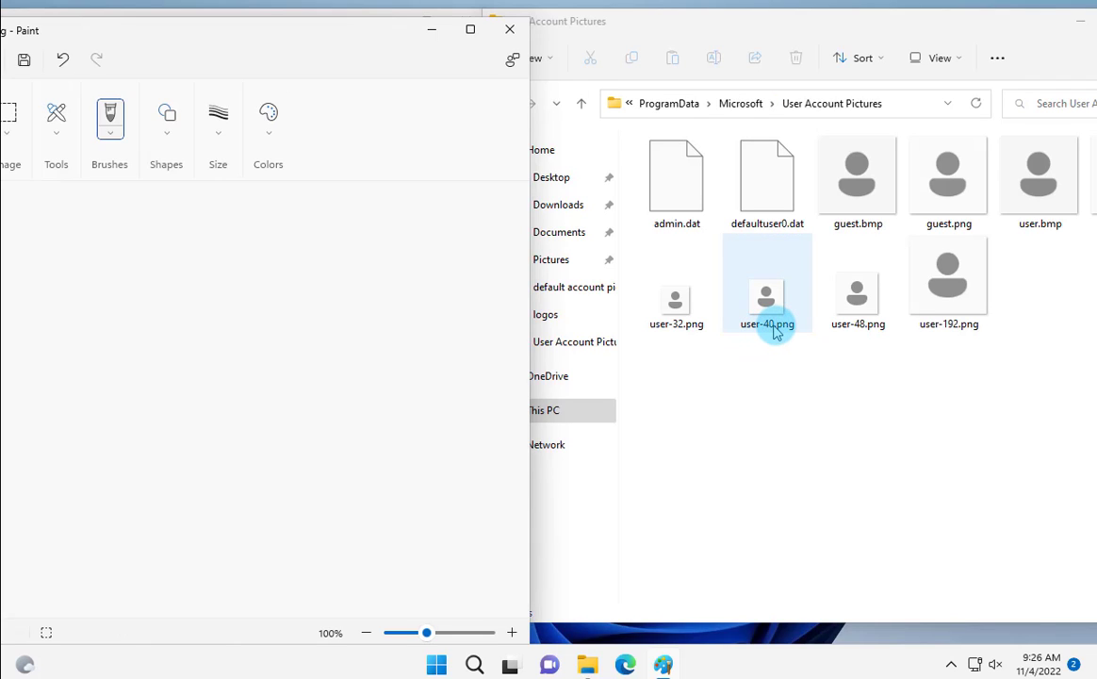
Maximize Paint and resize the logo to 40 x 40 pixels
{"action": "left_click", "coordinate": [470, 34]}
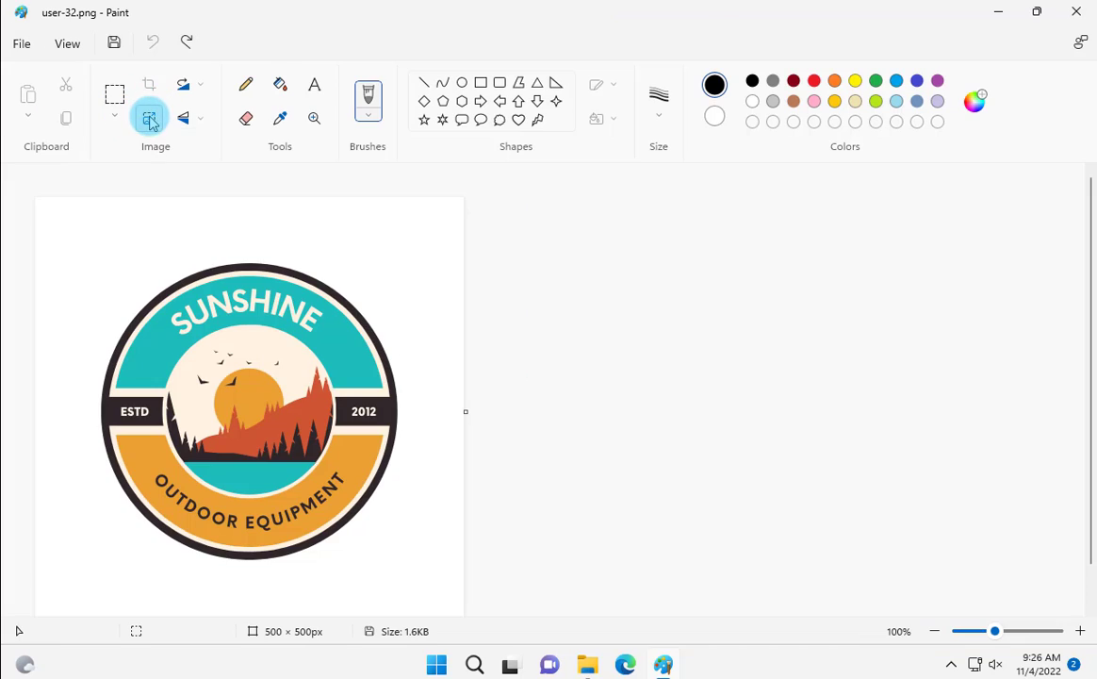
{"action": "left_click", "coordinate": [151, 119]}
{"action": "left_click", "coordinate": [573, 243]}
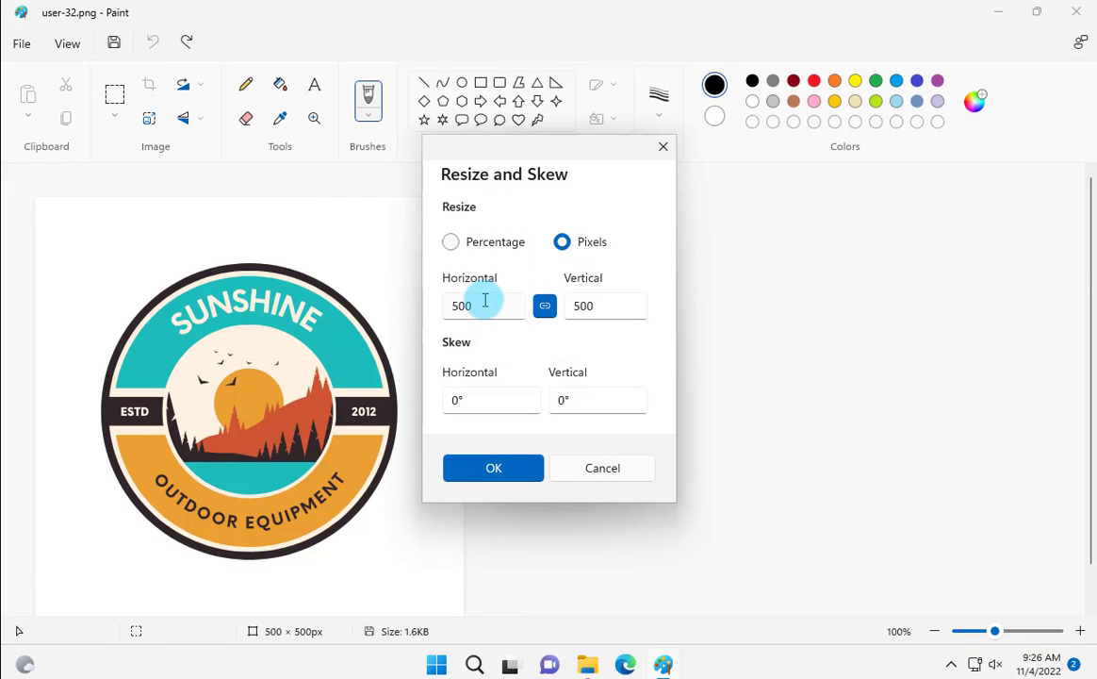
{"action": "left_click_drag", "start_coordinate": [482, 303], "coordinate": [417, 309]}
{"action": "key", "text": "BackSpace"}
{"action": "type", "text": "40"}
{"action": "key", "text": "Return"}
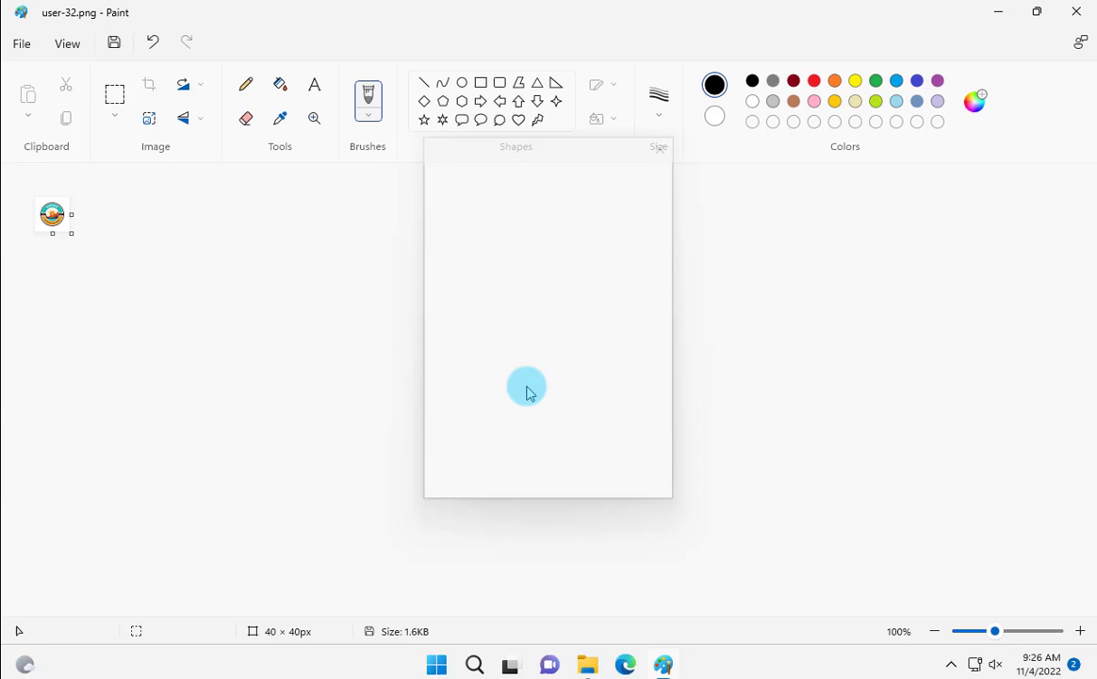
Save the 40 px logo as PNG named user-40
{"action": "left_click", "coordinate": [20, 43]}
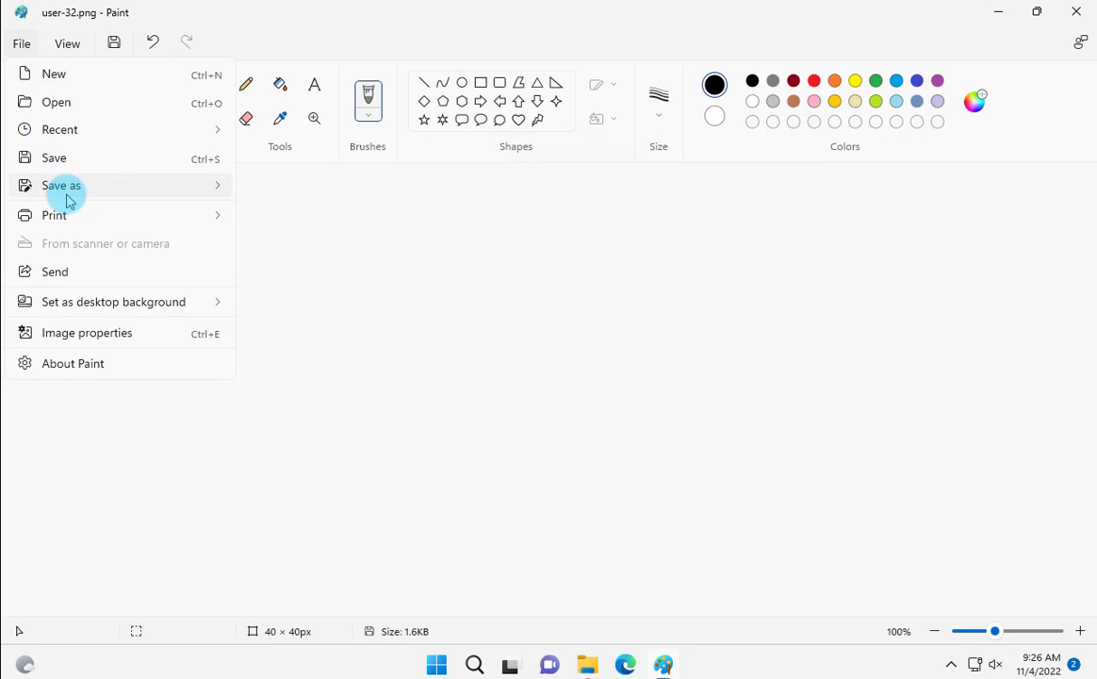
{"action": "mouse_move", "coordinate": [106, 193]}
{"action": "left_click", "coordinate": [285, 187]}
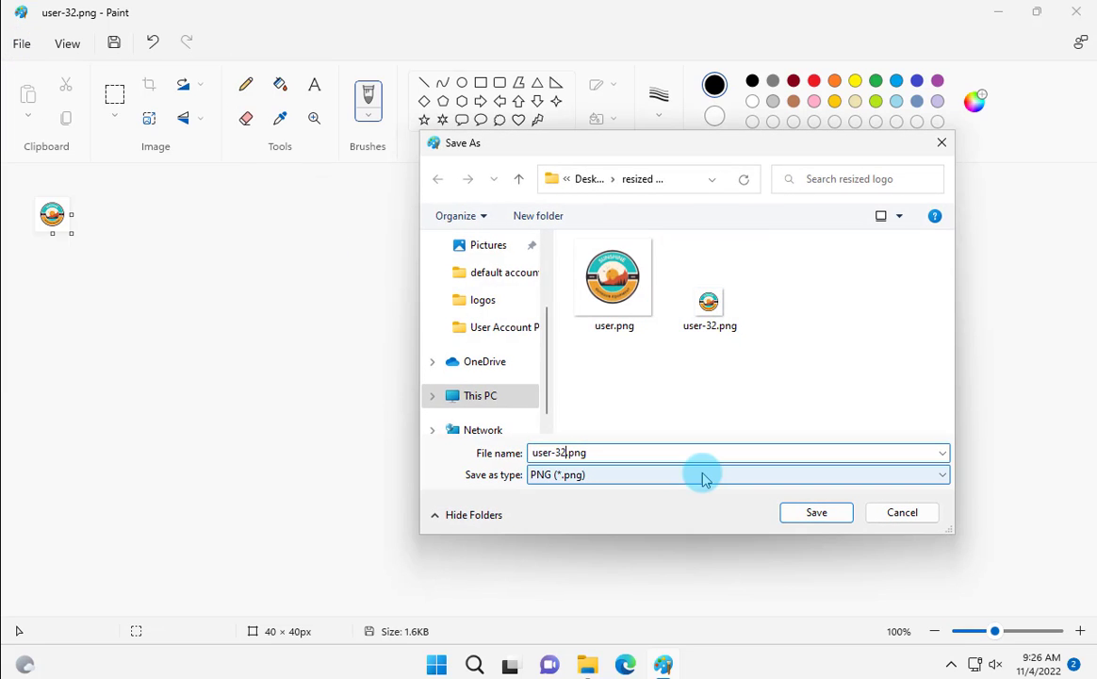
{"action": "key", "text": "BackSpace"}
{"action": "type", "text": "40"}
{"action": "key", "text": "Delete"}
{"action": "key", "text": "Delete"}
{"action": "key", "text": "Delete"}
{"action": "key", "text": "Delete"}
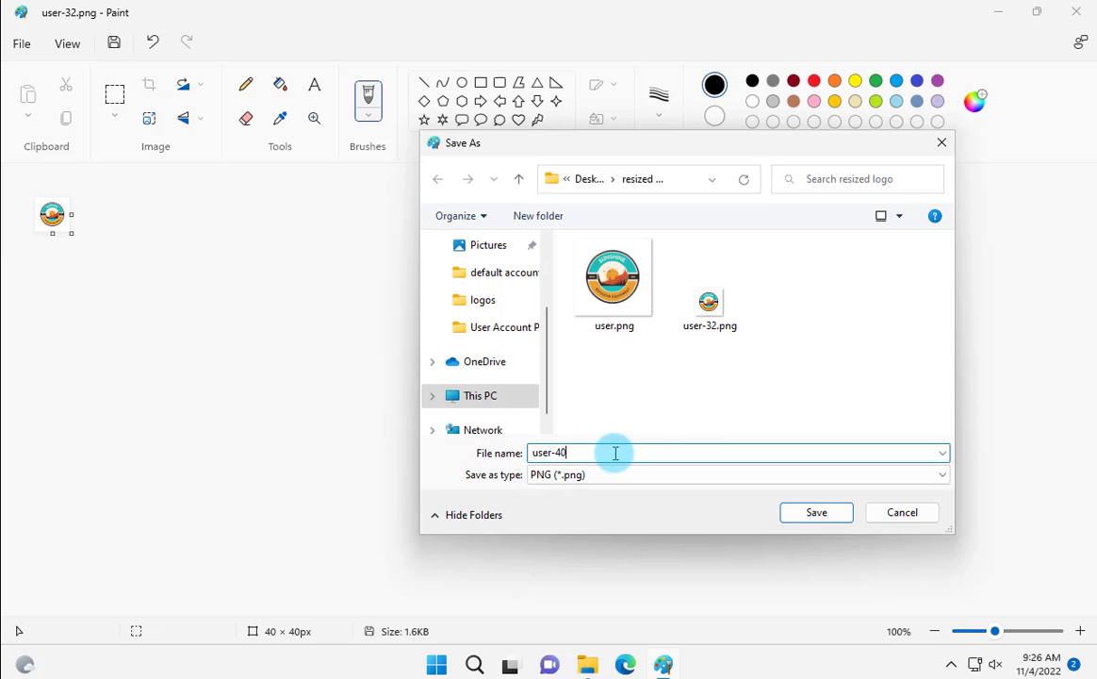
{"action": "left_click", "coordinate": [814, 511]}
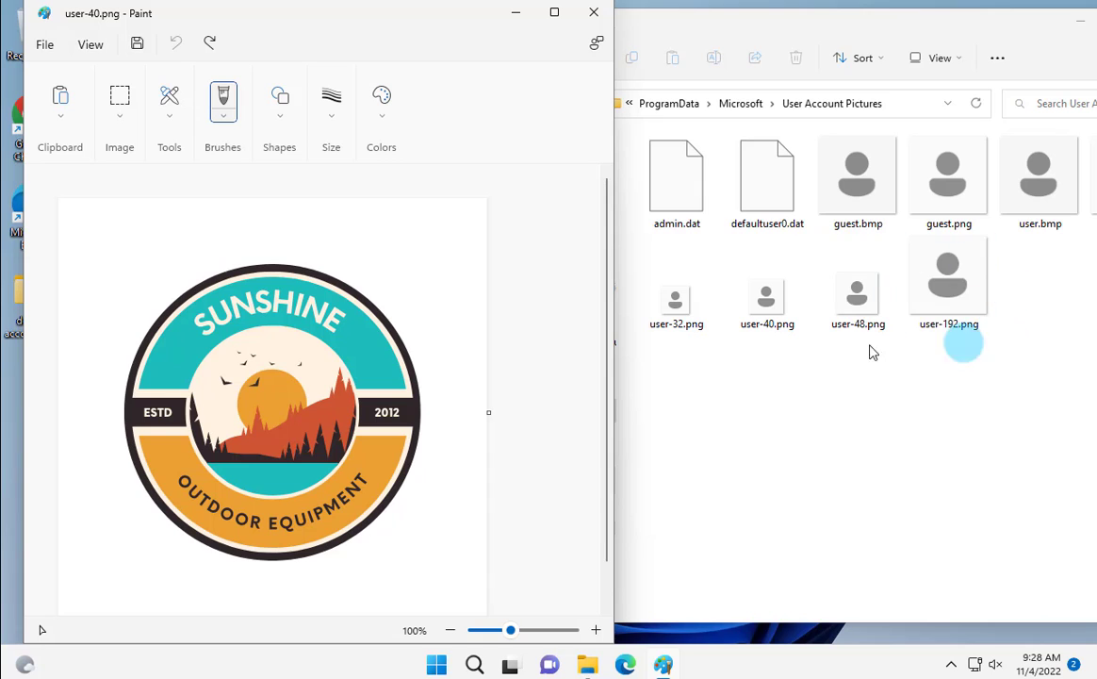
Copy the six logo files into User Account Pictures, replacing the defaults and skipping the denied file
{"action": "left_click", "coordinate": [934, 322]}
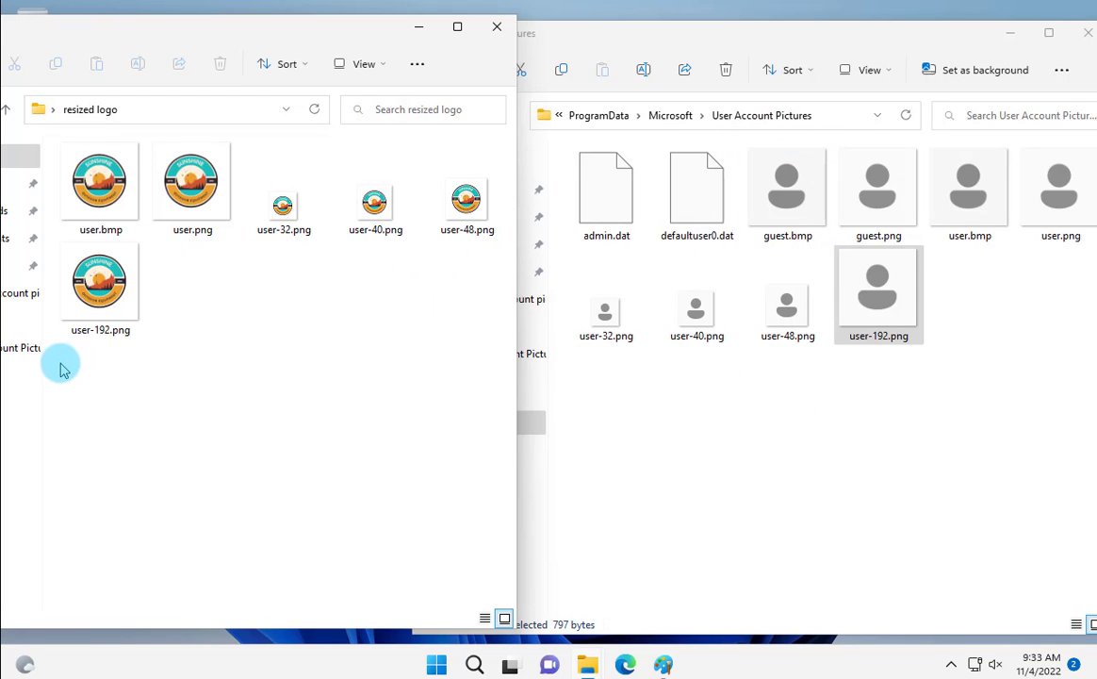
{"action": "left_click_drag", "start_coordinate": [59, 368], "coordinate": [466, 142]}
{"action": "left_click_drag", "start_coordinate": [466, 193], "coordinate": [826, 443]}
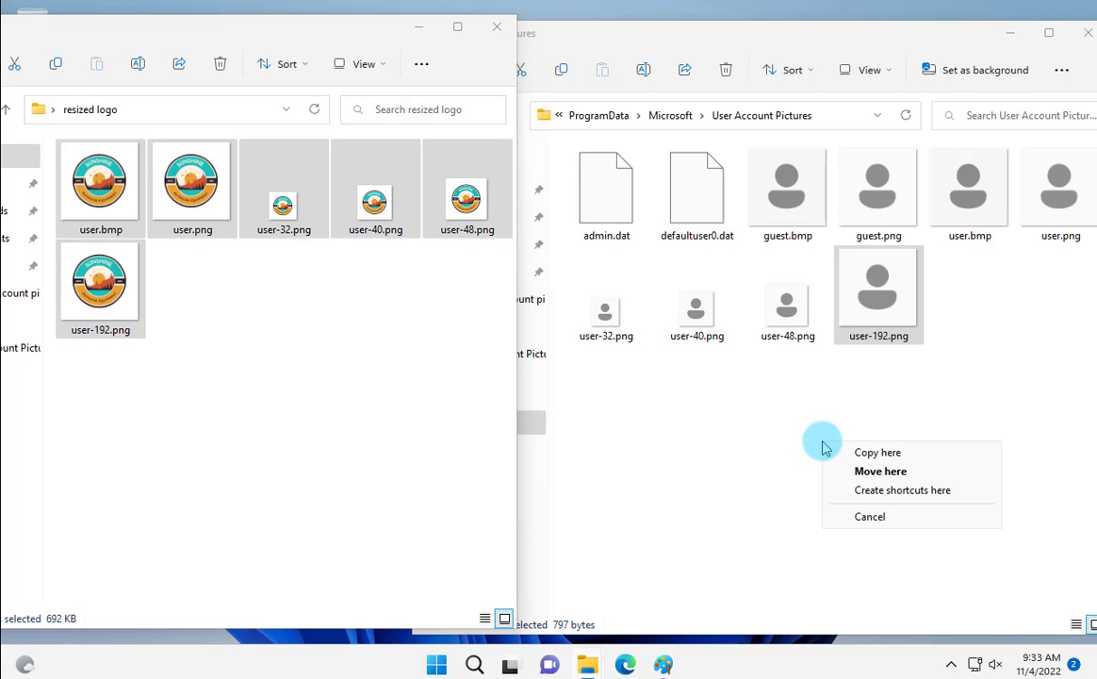
{"action": "left_click", "coordinate": [870, 452]}
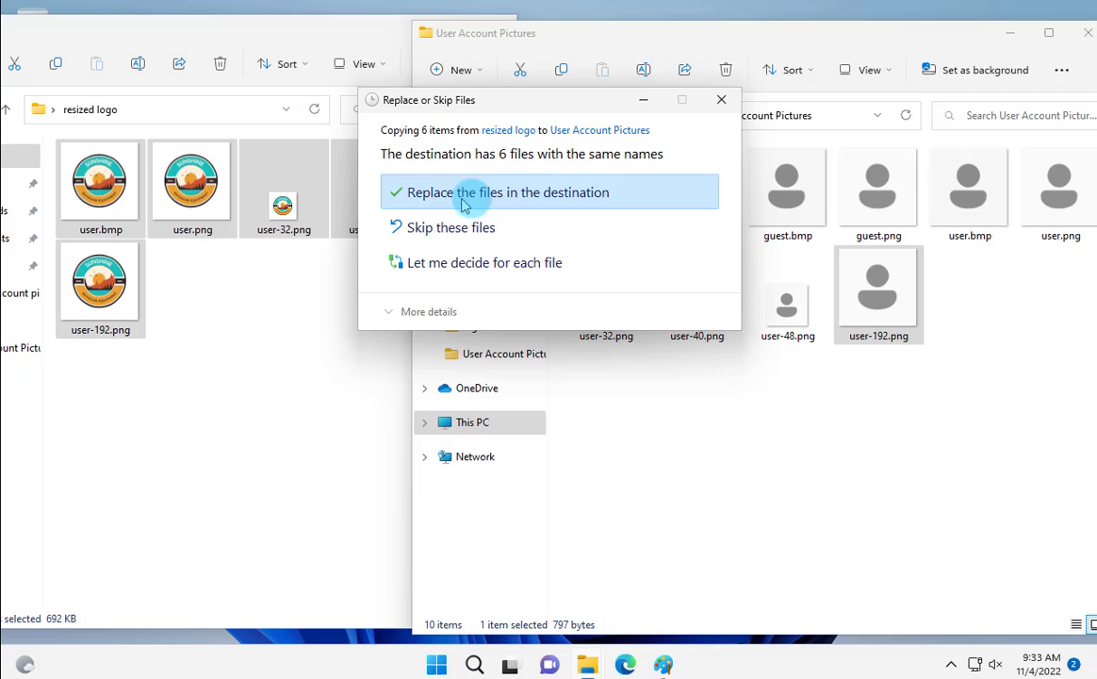
{"action": "left_click", "coordinate": [569, 200]}
{"action": "left_click", "coordinate": [597, 254]}
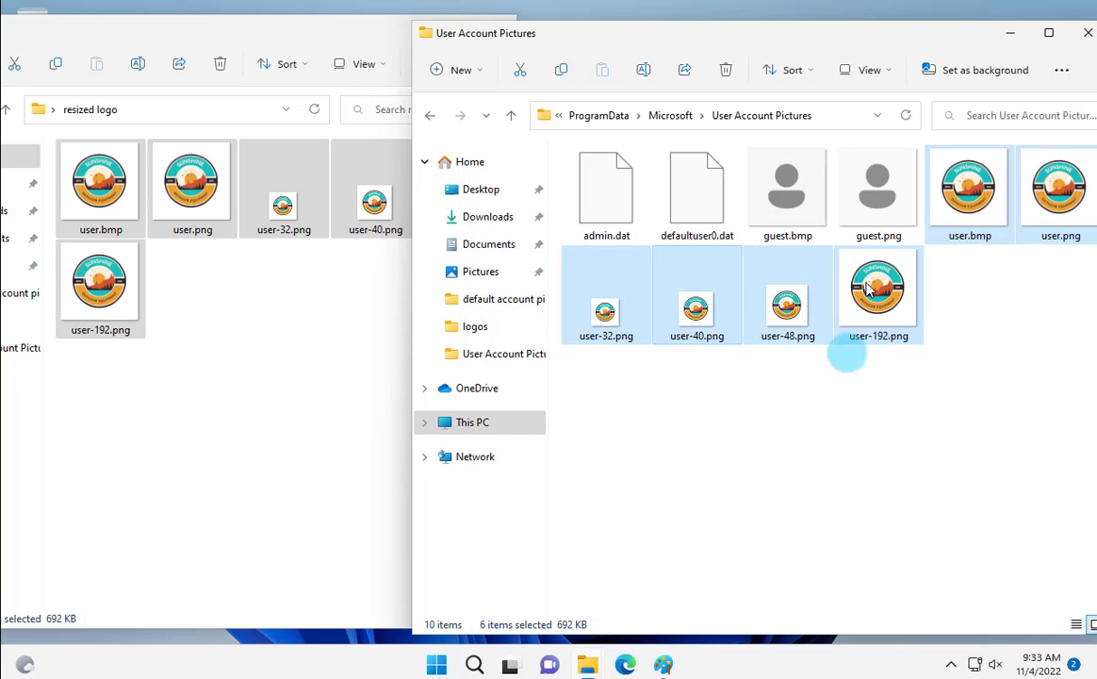
{"action": "left_click", "coordinate": [940, 289]}
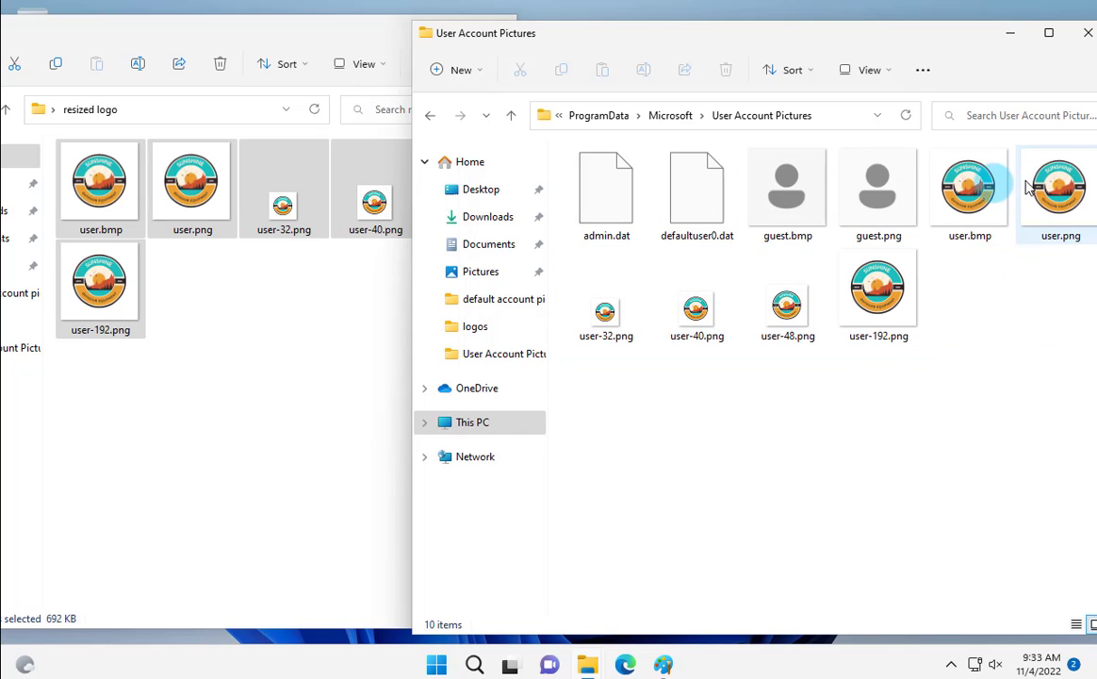
Switch accounts from the Start menu and sign in to the local account with its password
{"action": "left_click", "coordinate": [1007, 38]}
{"action": "left_click", "coordinate": [436, 664]}
{"action": "left_click", "coordinate": [356, 601]}
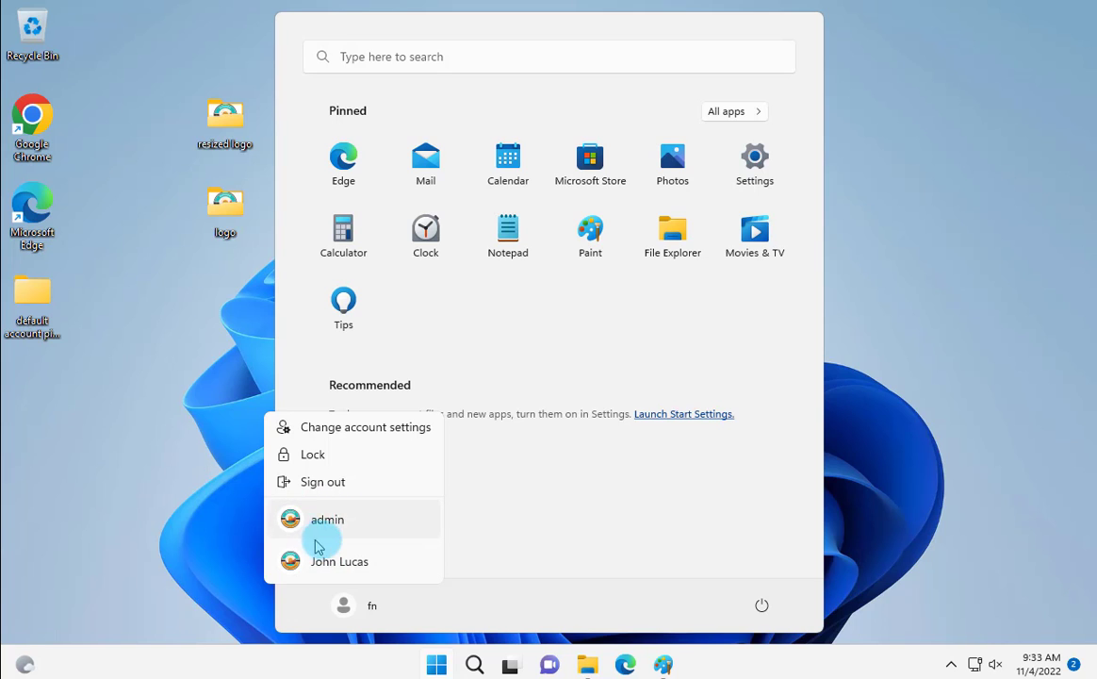
{"action": "key", "text": "super"}
{"action": "key", "text": "super"}
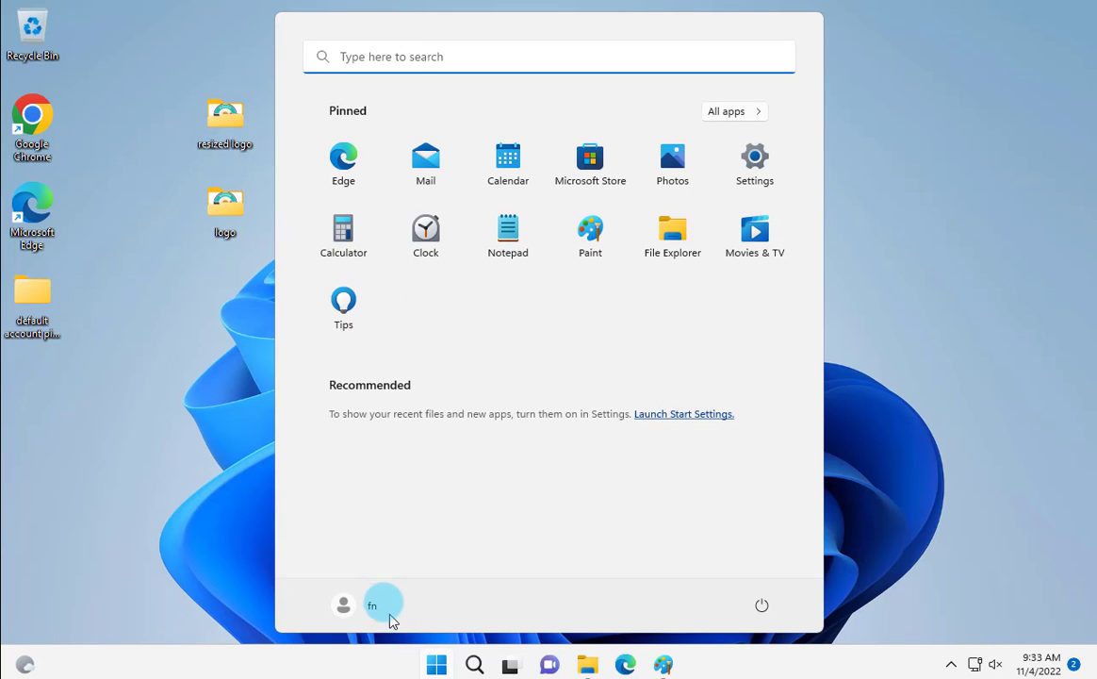
{"action": "left_click", "coordinate": [380, 604]}
{"action": "left_click", "coordinate": [337, 558]}
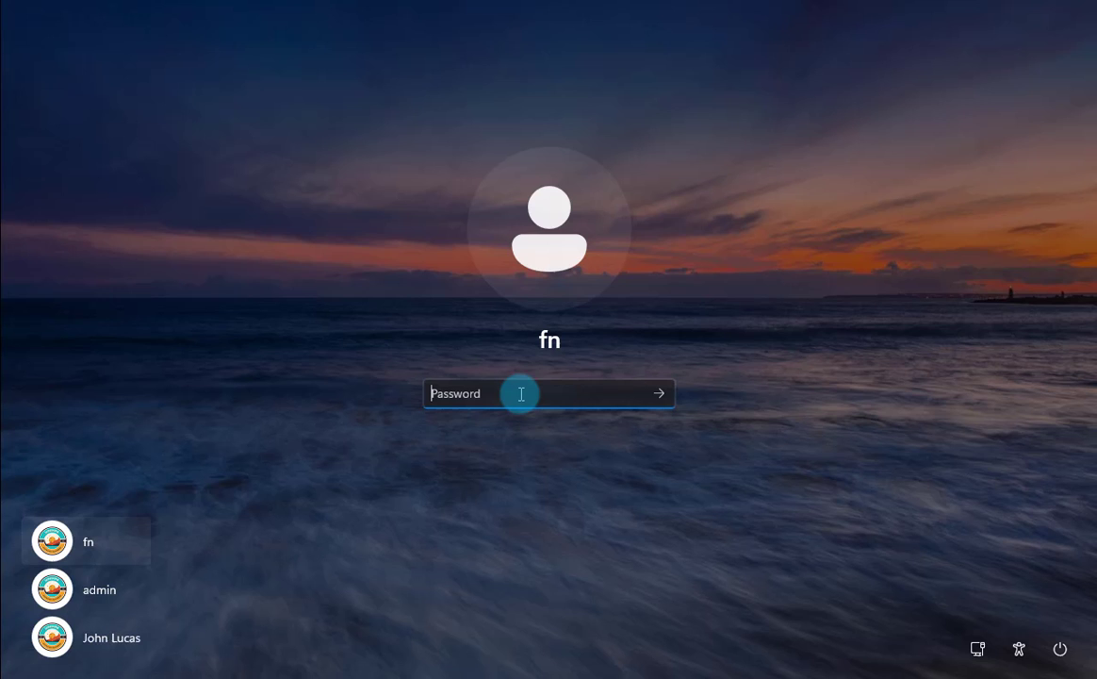
{"action": "type", "text": "••"}
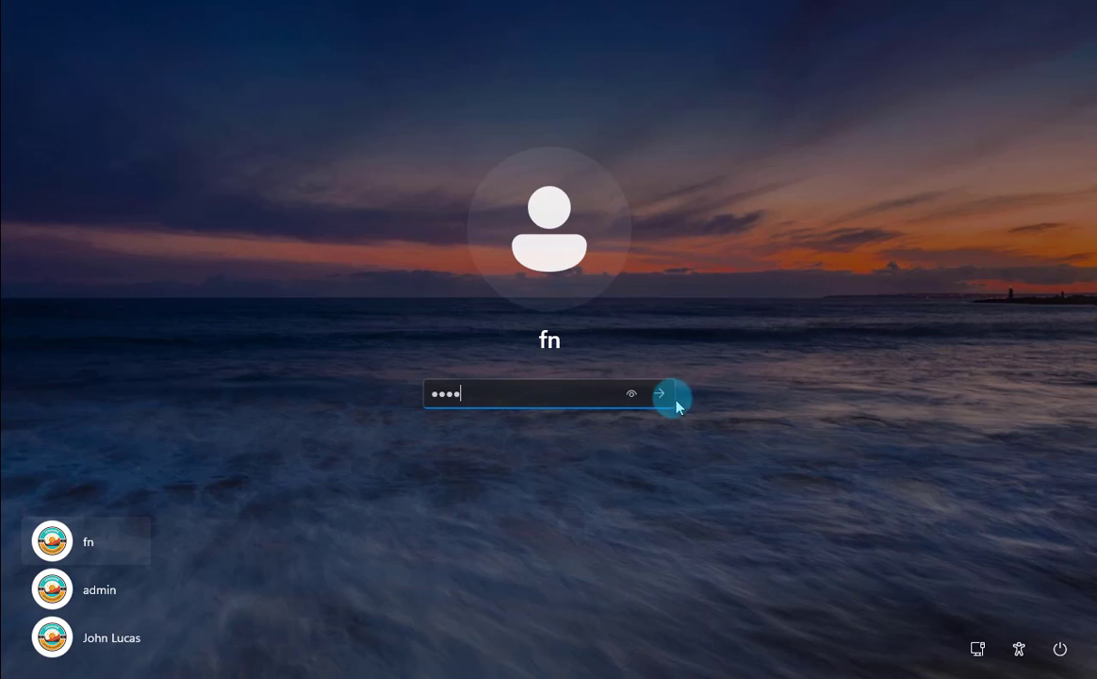
{"action": "left_click", "coordinate": [660, 394]}
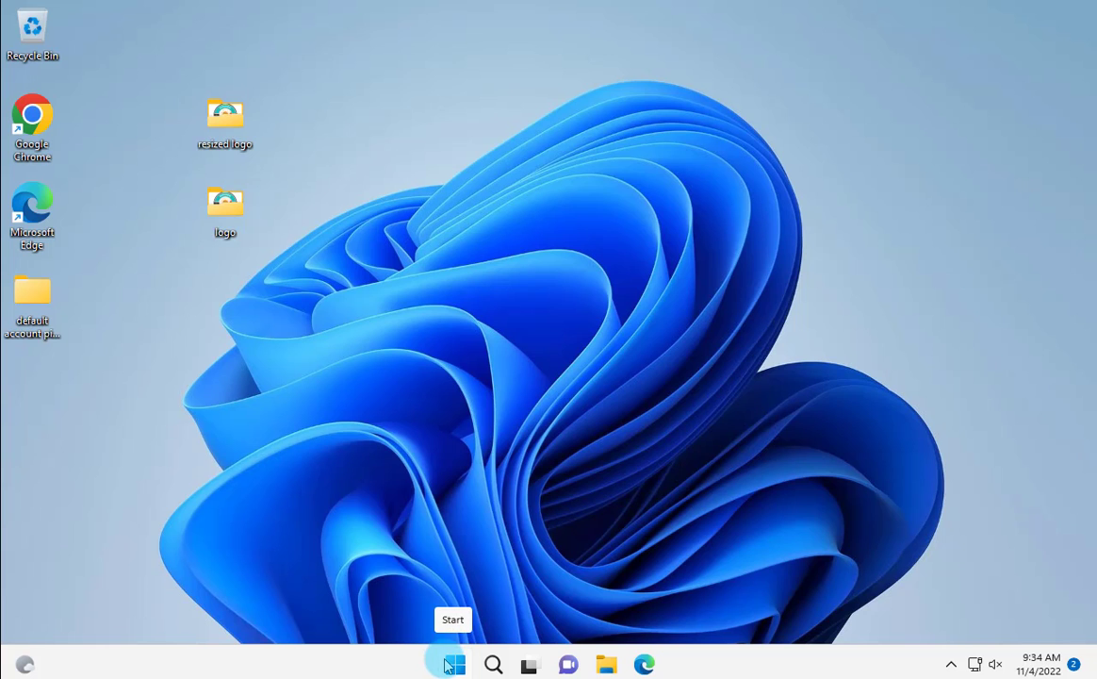
{"action": "left_click", "coordinate": [453, 665]}
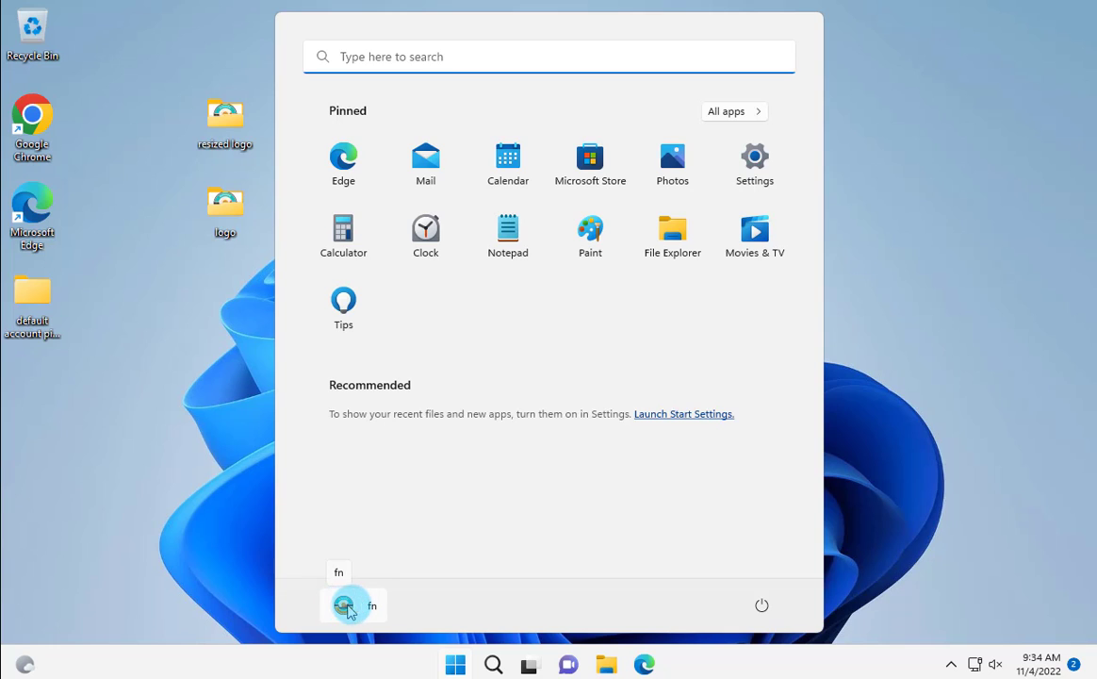
{"action": "left_click", "coordinate": [351, 607]}
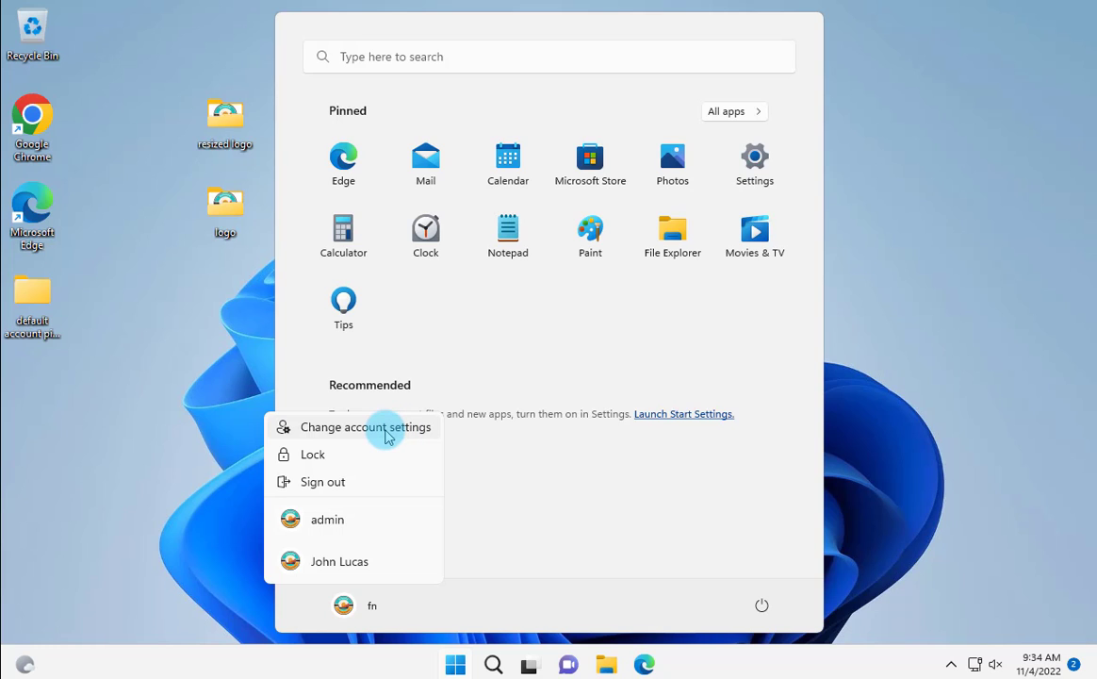
{"action": "left_click", "coordinate": [385, 433]}
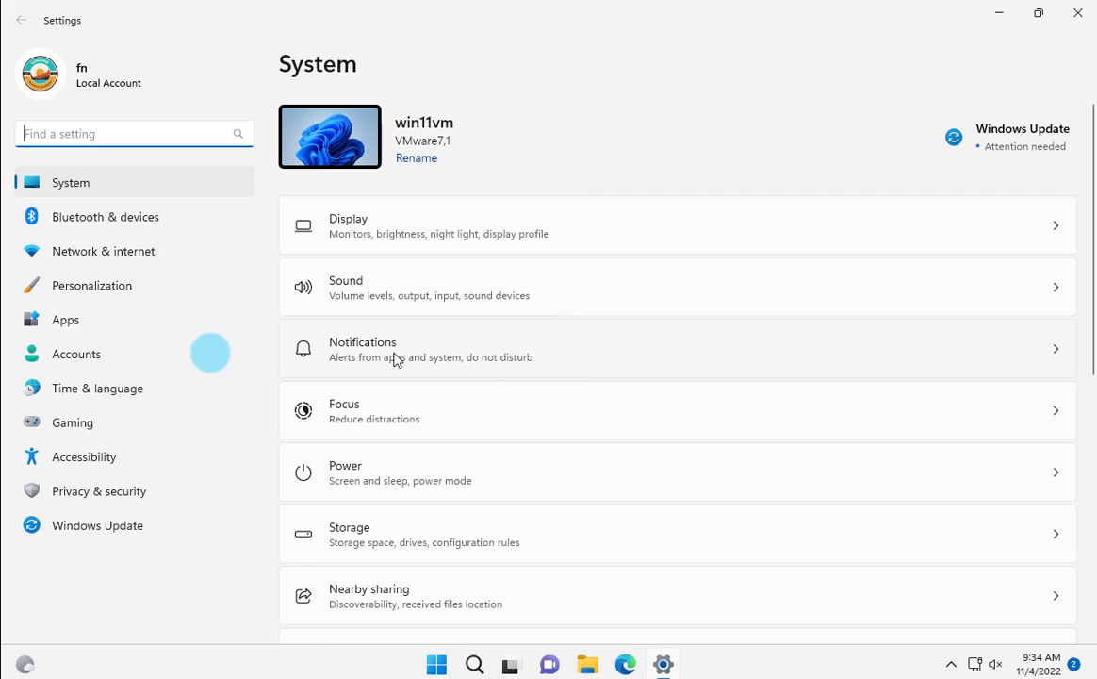
{"action": "left_click", "coordinate": [79, 355]}
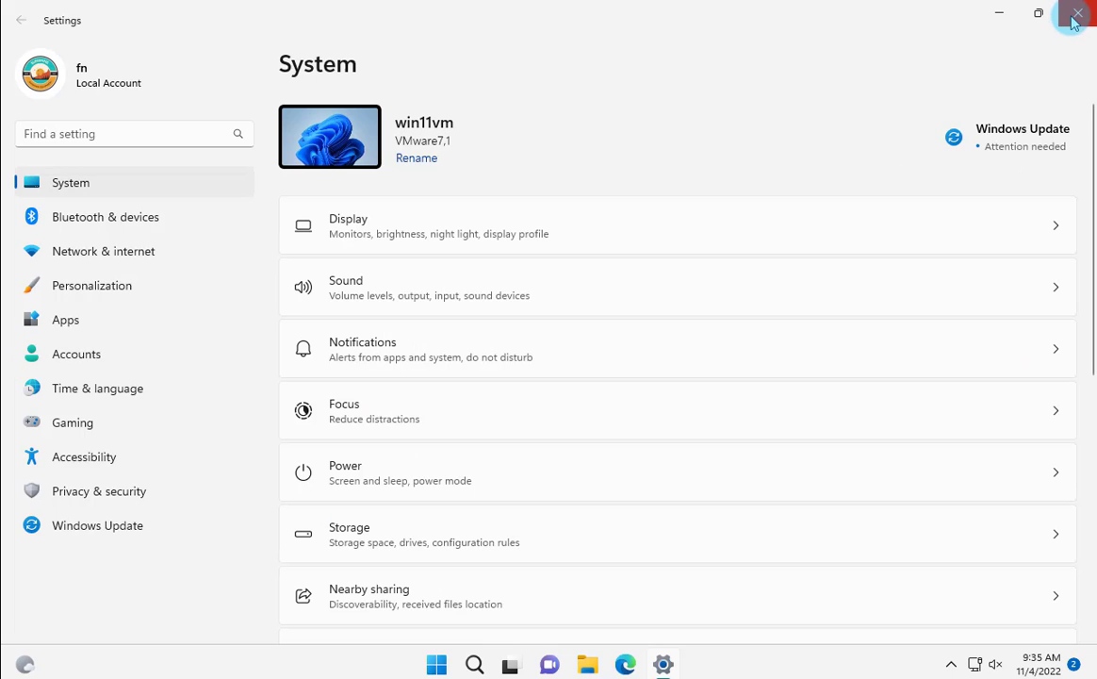
{"action": "left_click", "coordinate": [1075, 13]}
Launch the Local Group Policy Editor by running gpedit.msc
{"action": "key", "text": "super"}
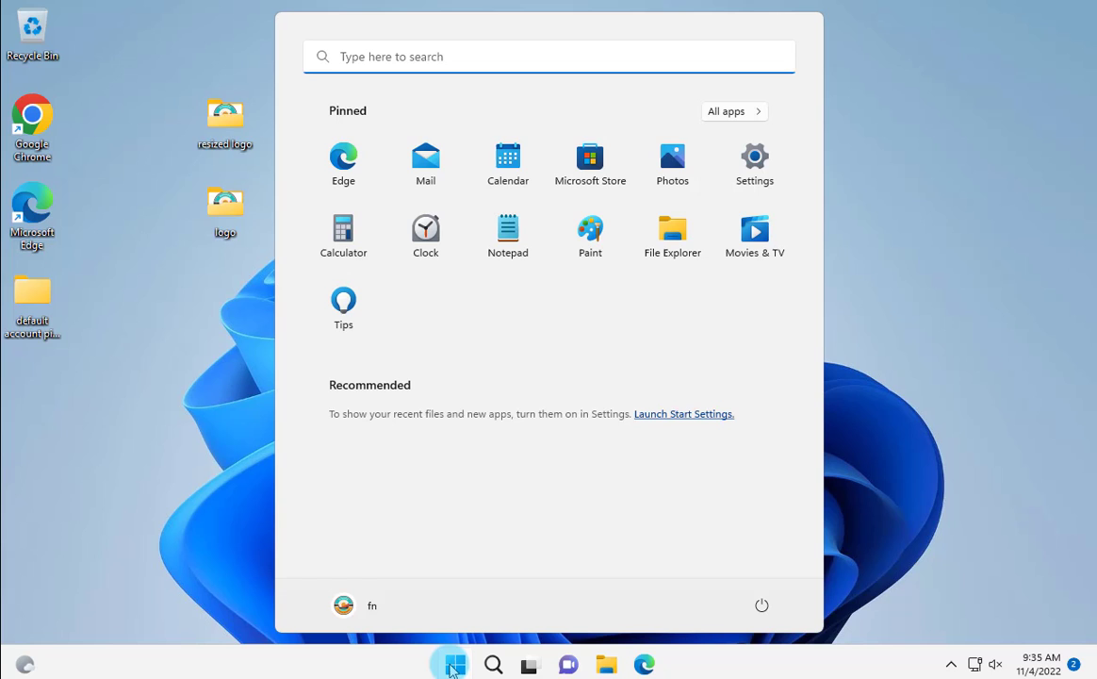
{"action": "right_click", "coordinate": [452, 667]}
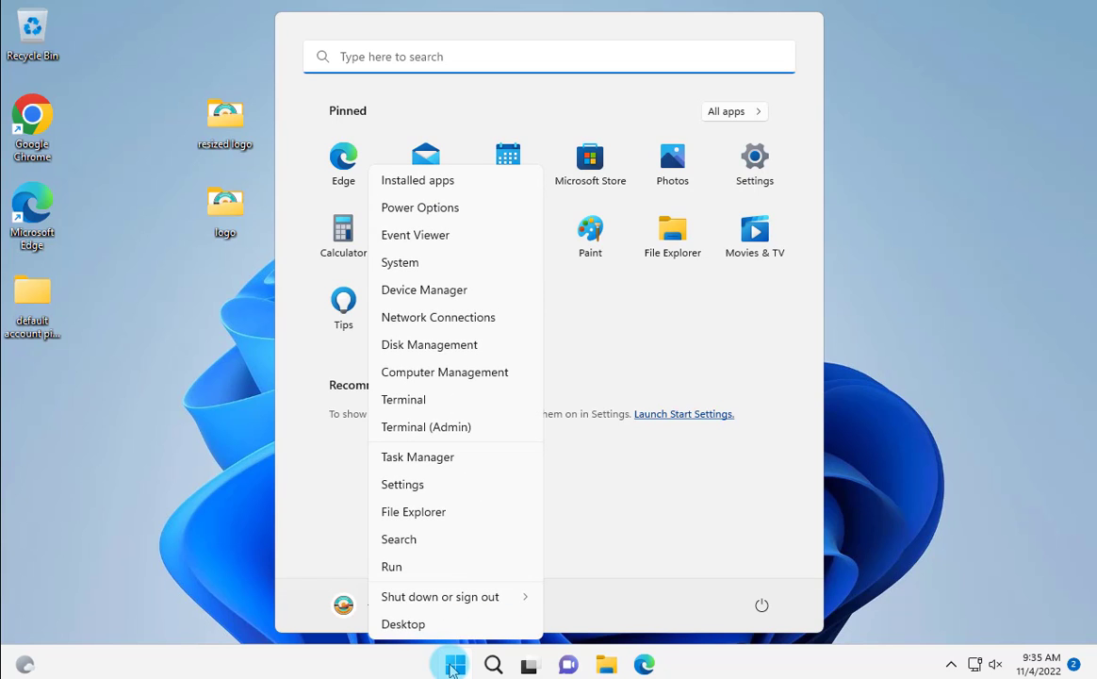
{"action": "left_click", "coordinate": [434, 565]}
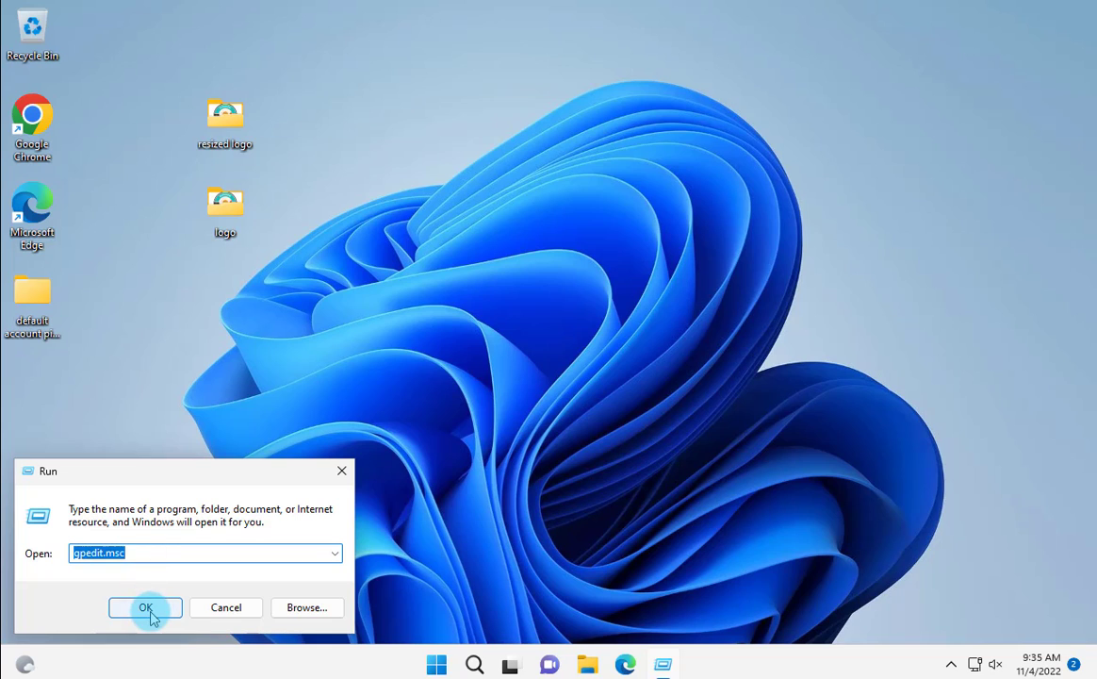
{"action": "left_click", "coordinate": [149, 609]}
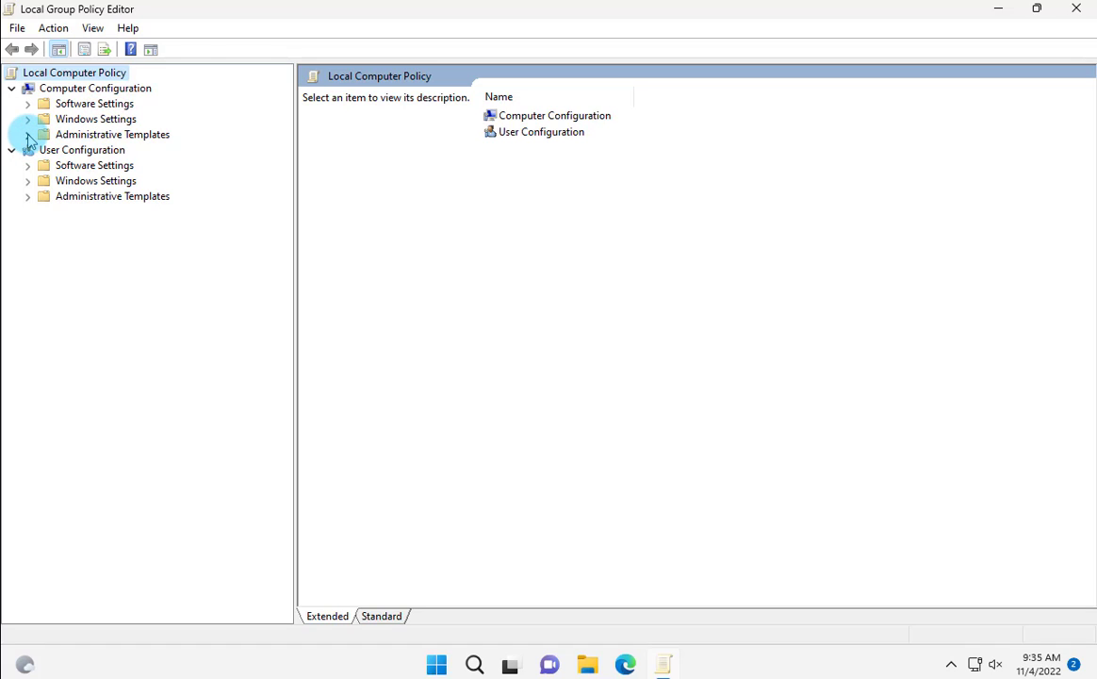
Navigate to Computer Configuration > Administrative Templates > Control Panel > User Accounts and select 'Apply the default account picture to all users'
{"action": "left_click", "coordinate": [29, 135]}
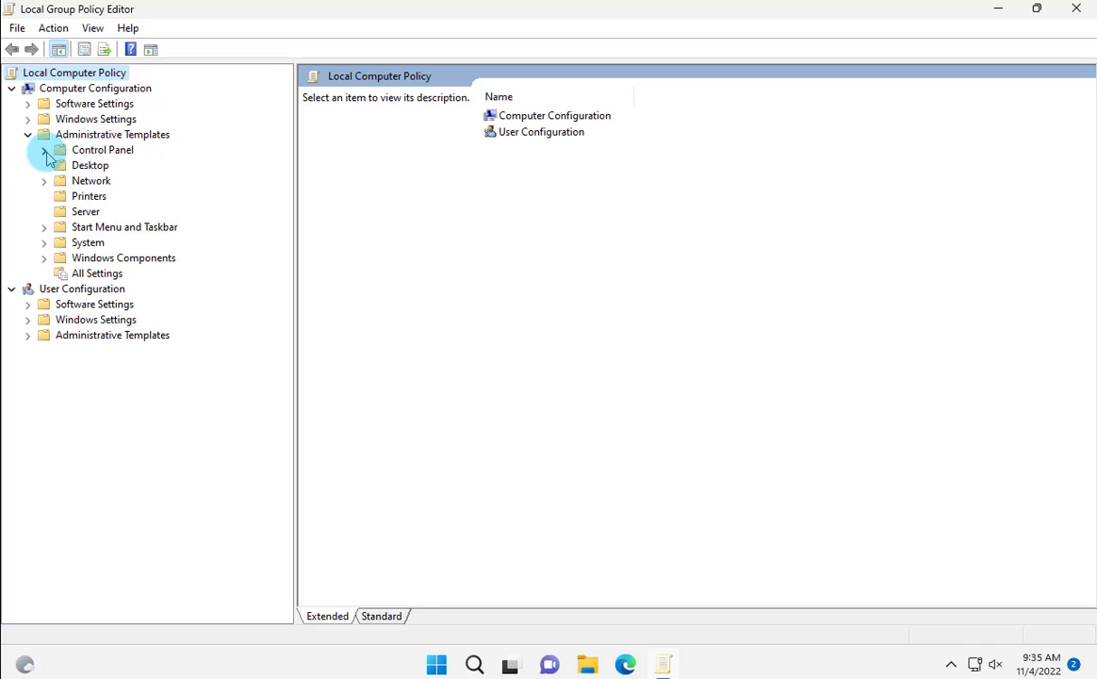
{"action": "left_click", "coordinate": [44, 152]}
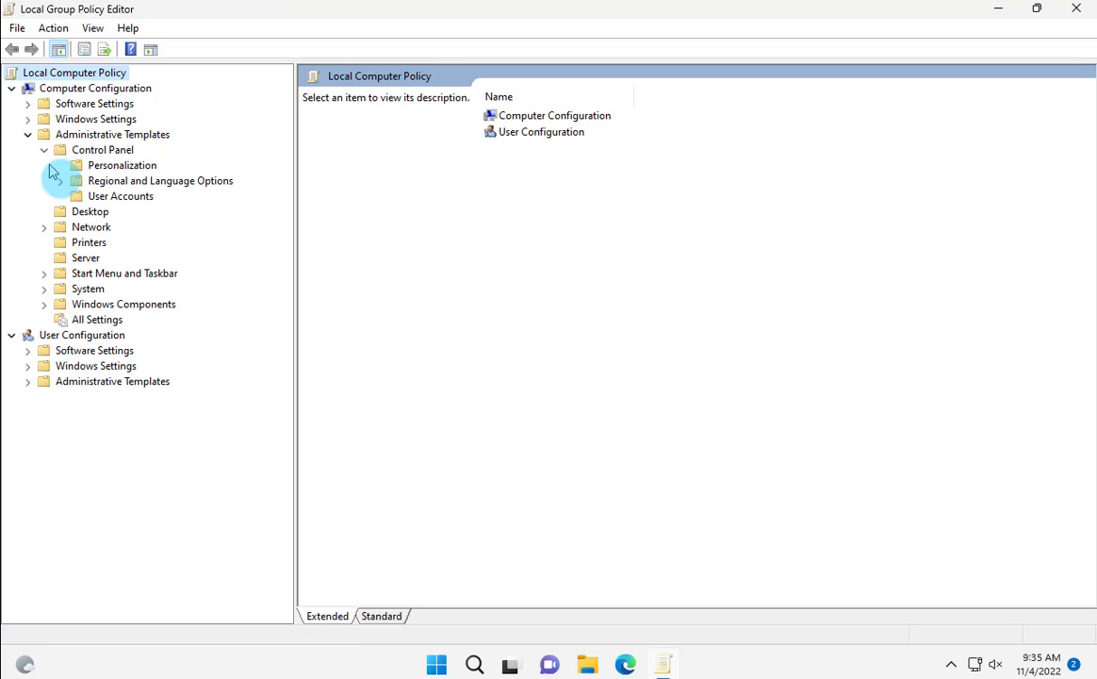
{"action": "left_click", "coordinate": [122, 197]}
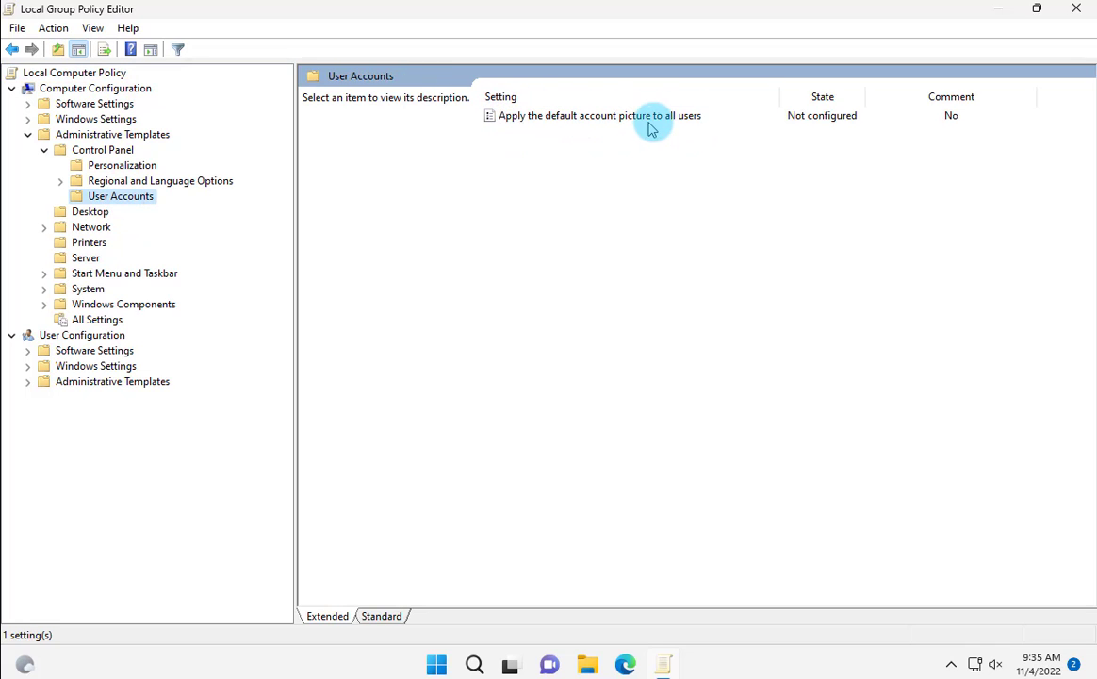
{"action": "left_click", "coordinate": [684, 117]}
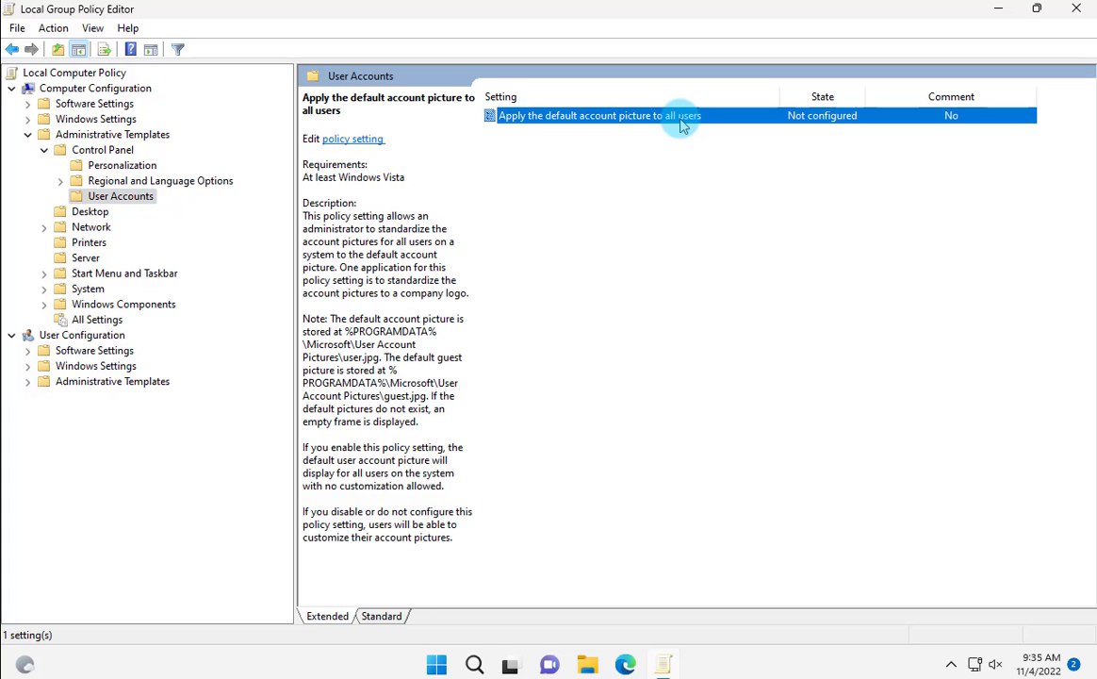
Set 'Apply the default account picture to all users' to Enabled and confirm
{"action": "double_click", "coordinate": [682, 121]}
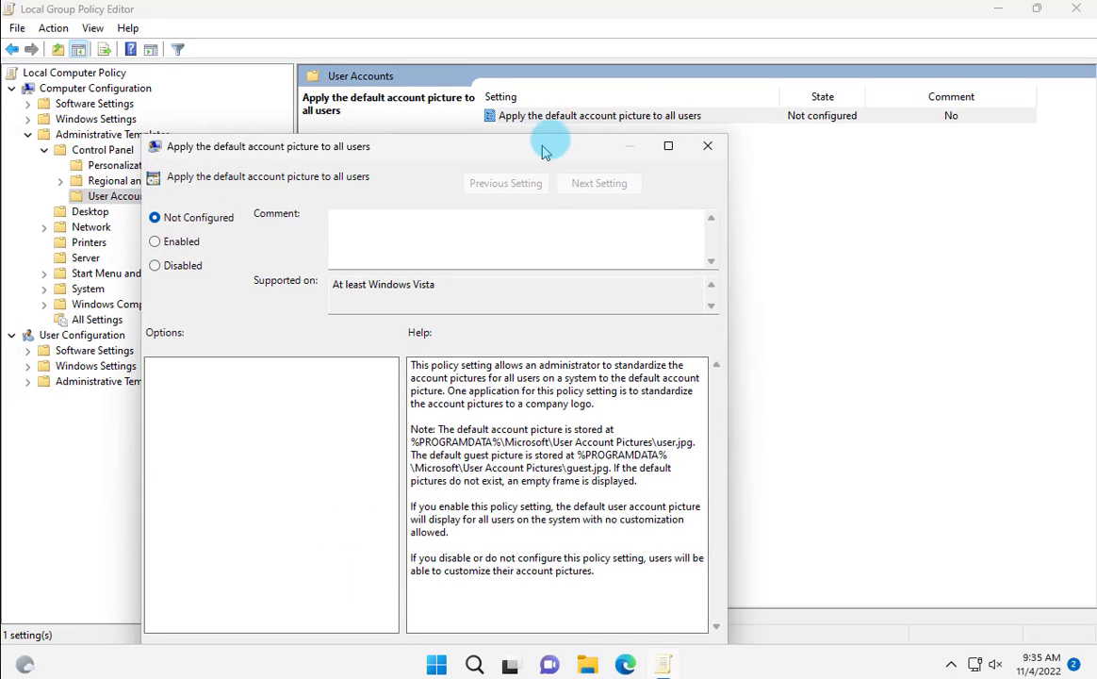
{"action": "left_click_drag", "start_coordinate": [544, 147], "coordinate": [569, 99]}
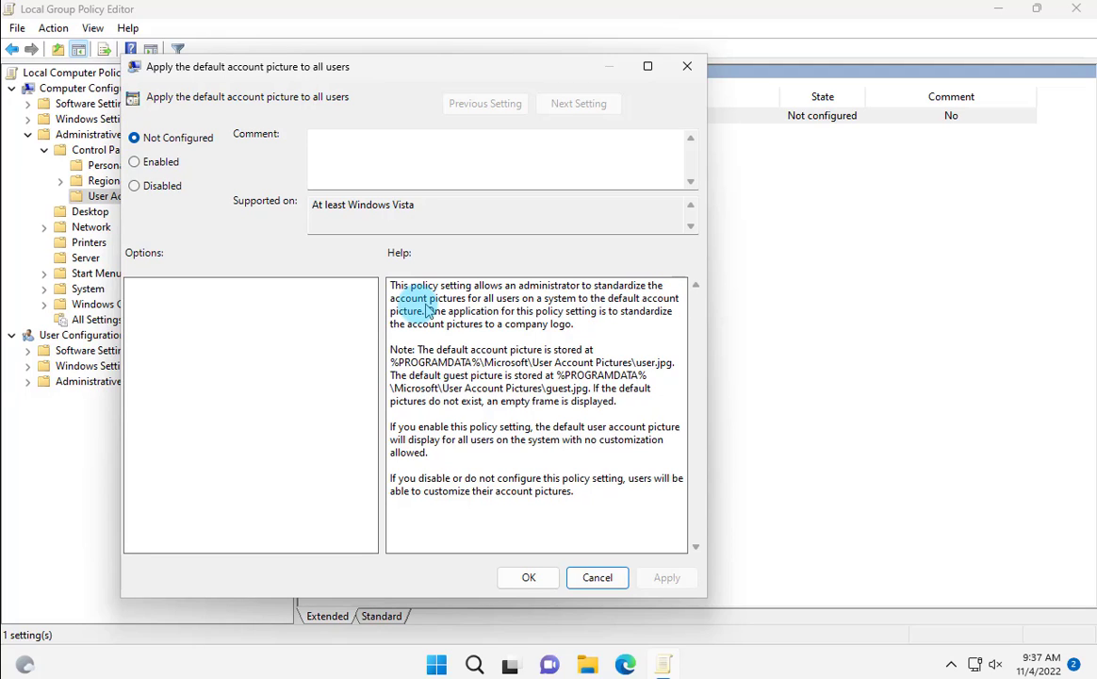
{"action": "left_click", "coordinate": [135, 163]}
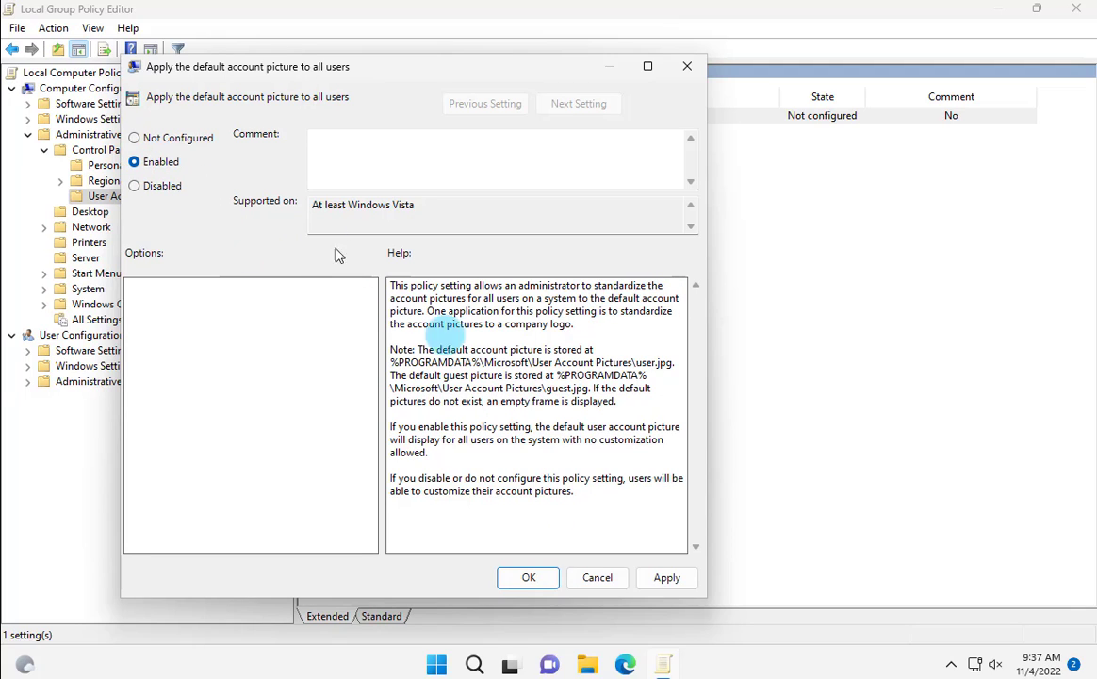
{"action": "left_click", "coordinate": [552, 578]}
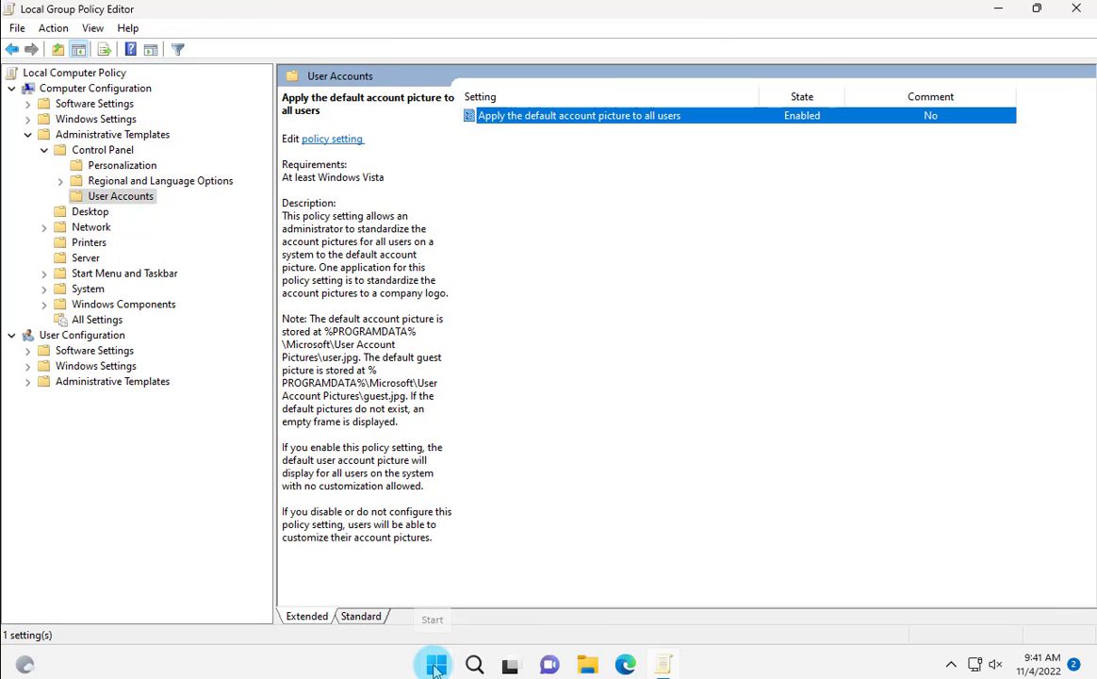
Sign out of the current account from the Start menu's account options
{"action": "left_click", "coordinate": [436, 667]}
{"action": "left_click", "coordinate": [355, 607]}
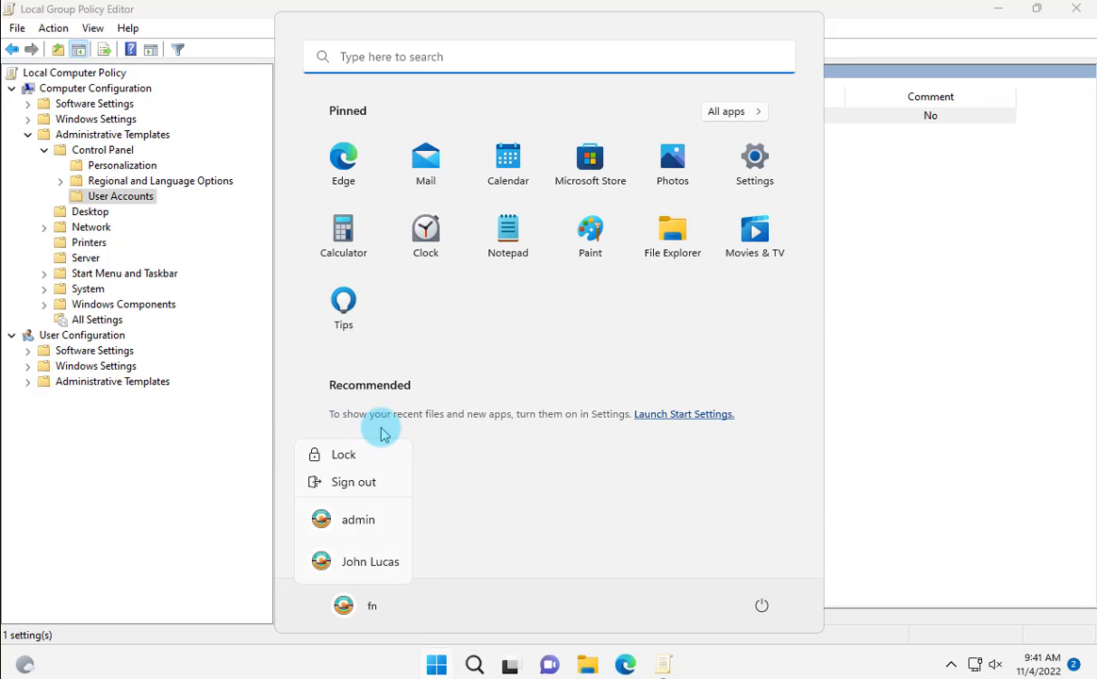
{"action": "left_click", "coordinate": [354, 482]}
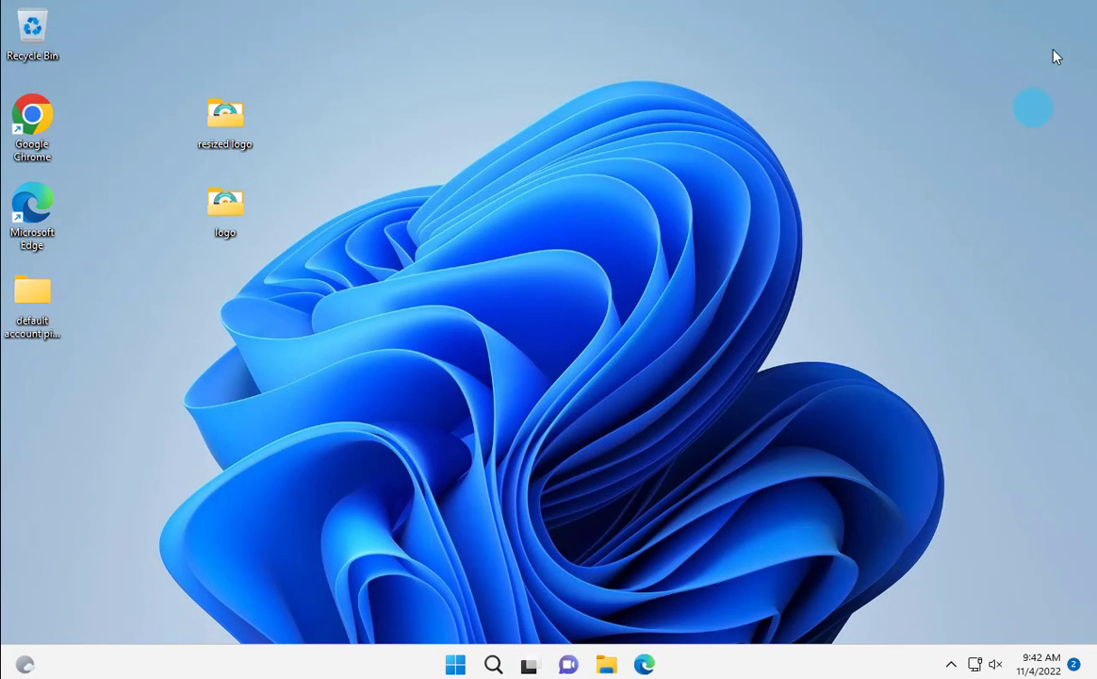
{"action": "key", "text": "super"}
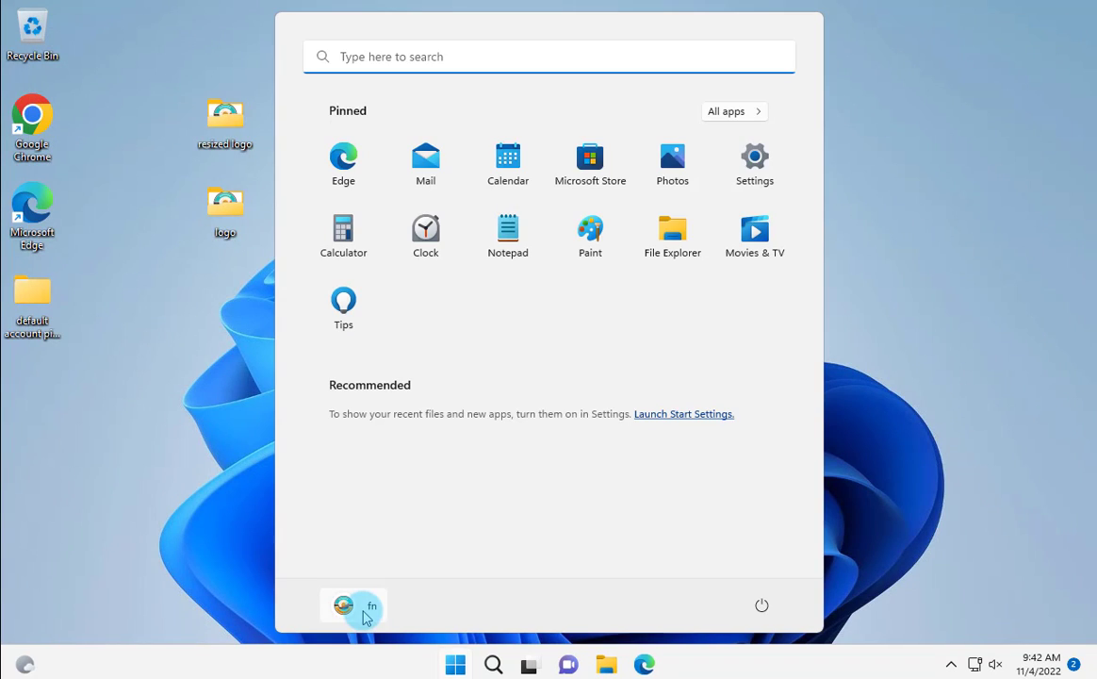
{"action": "left_click", "coordinate": [367, 617]}
{"action": "left_click", "coordinate": [350, 483]}
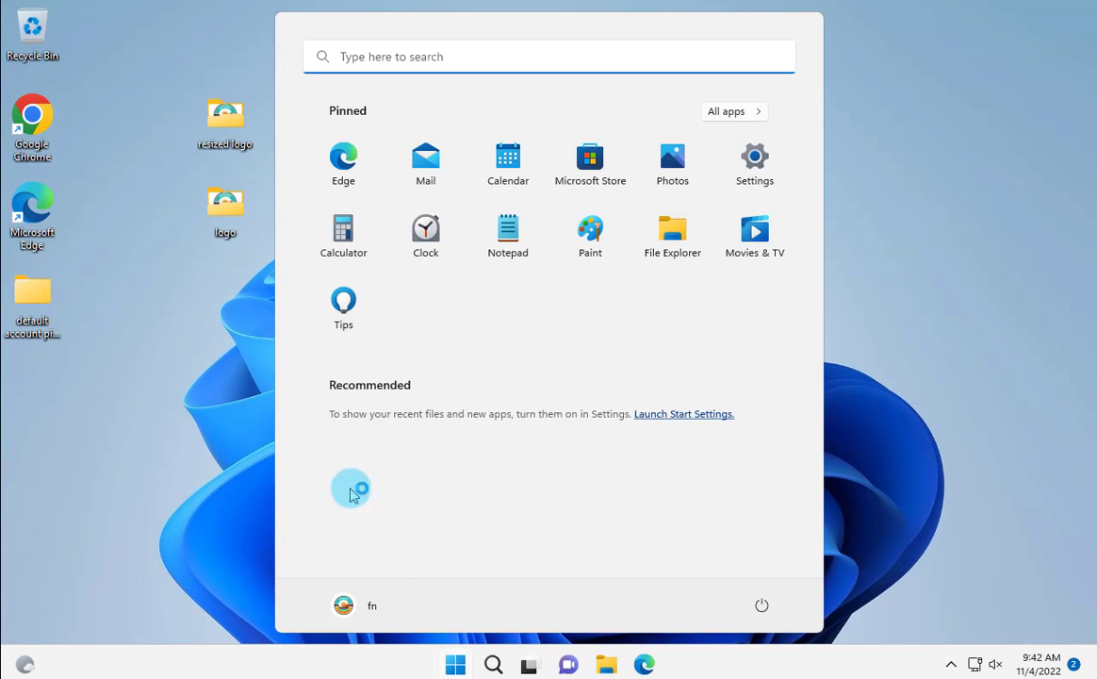